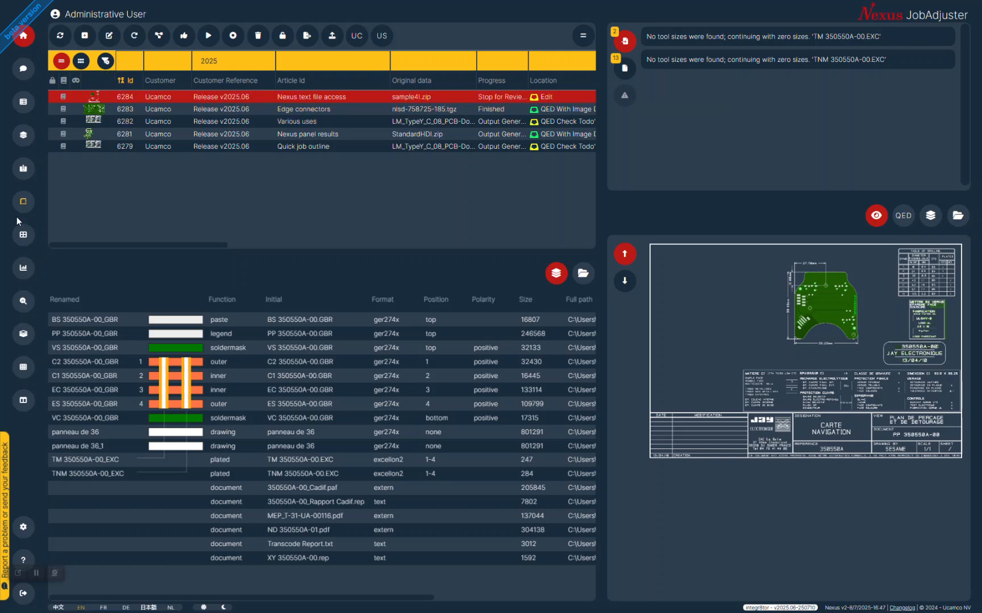
Open the sample4l job in the Drills editor and view the contents of its first three attached documents.
left_click(23, 170)
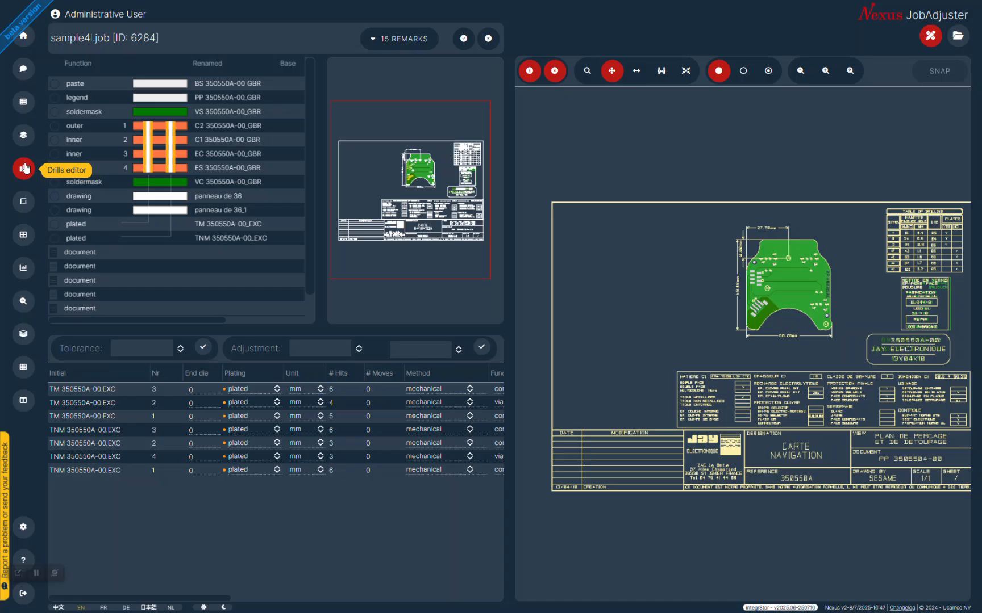
left_click(72, 253)
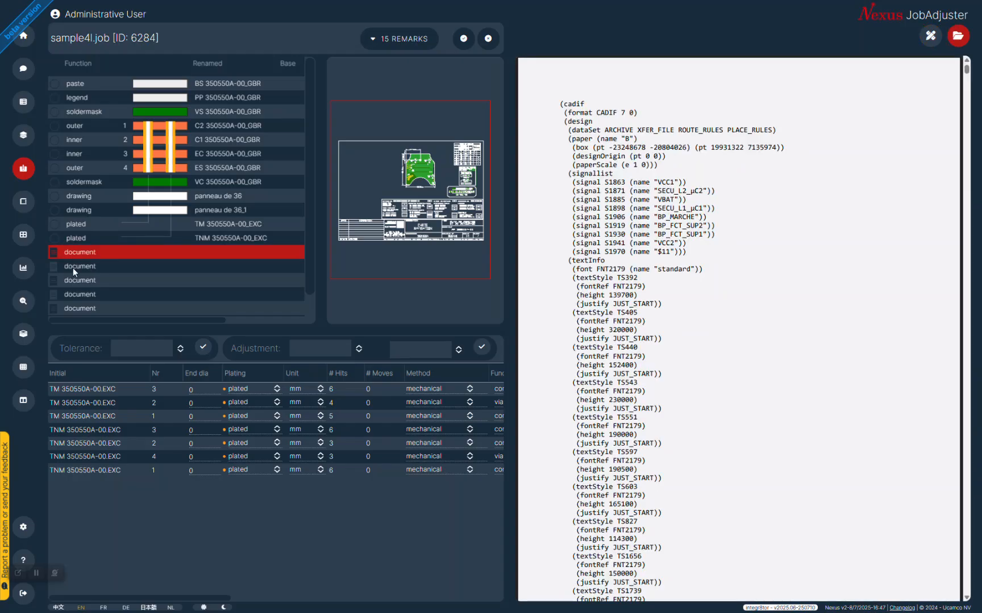
left_click(72, 267)
left_click(74, 279)
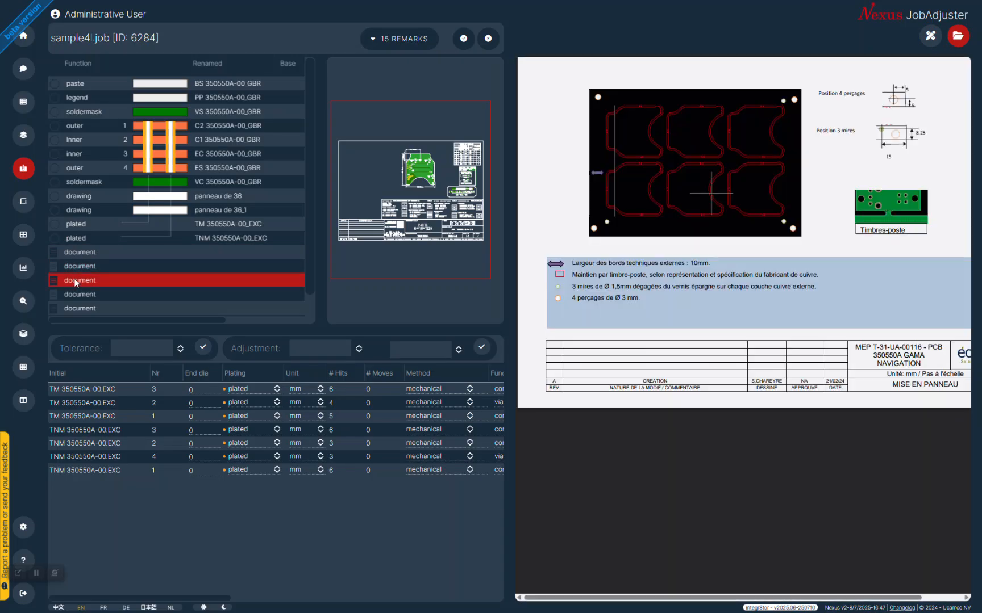
Select tool 3 of TM 350550A-00.EXC and zoom in on the board in the graphical view.
left_click(82, 391)
left_click(930, 36)
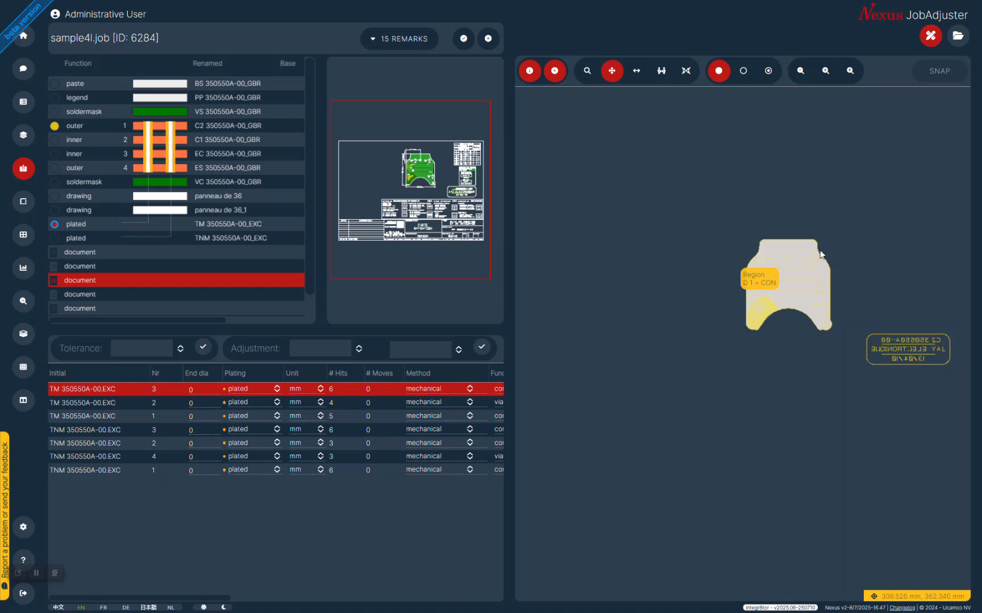
left_click(587, 70)
left_click_drag(720, 214, 842, 358)
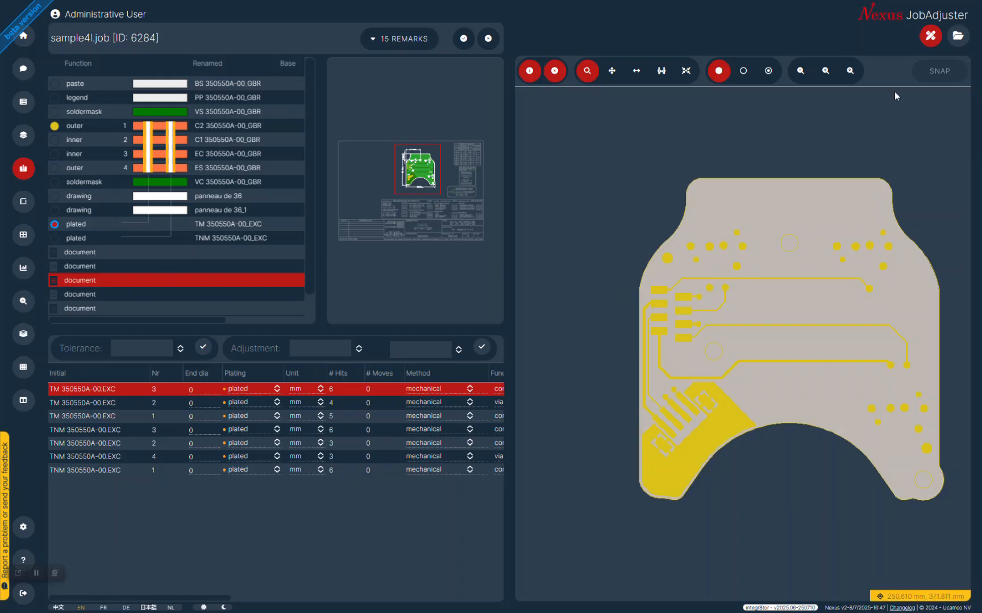
Return to the file contents view and look through the first three attached documents, ending on the panel drawing.
left_click(957, 44)
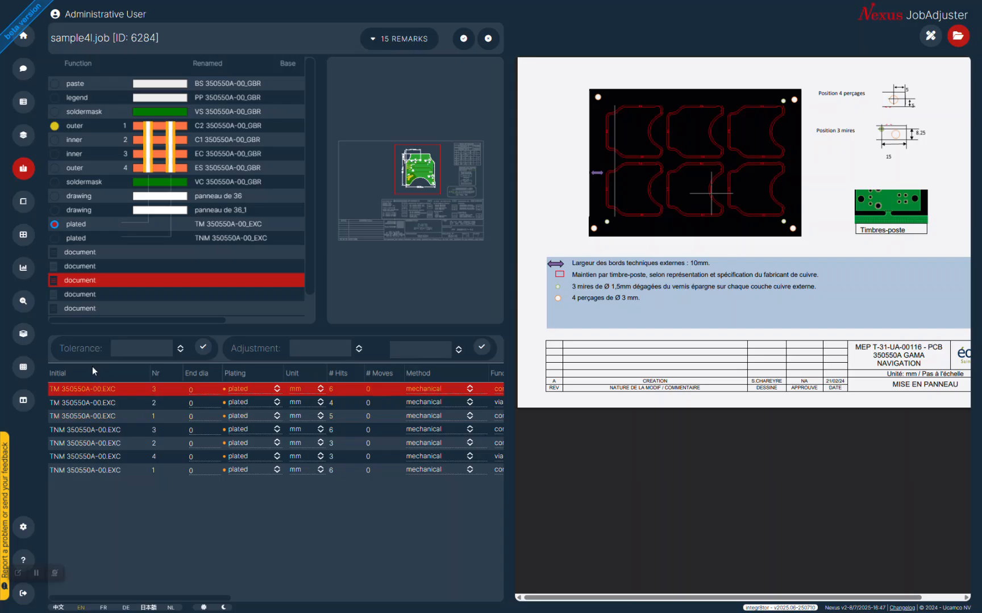
left_click(82, 252)
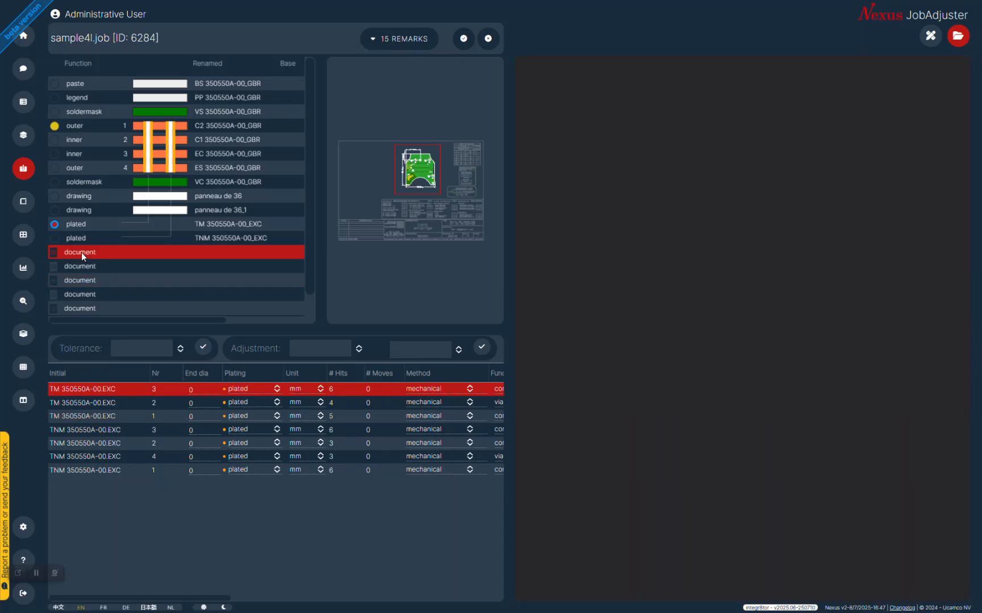
left_click(80, 267)
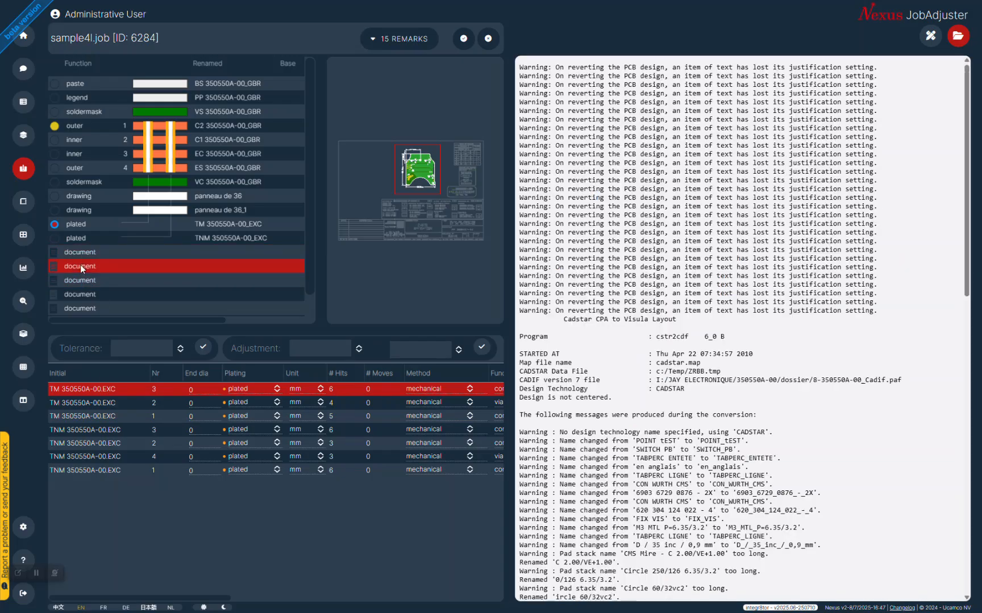
scroll(588, 409, "down", 15)
left_click(77, 282)
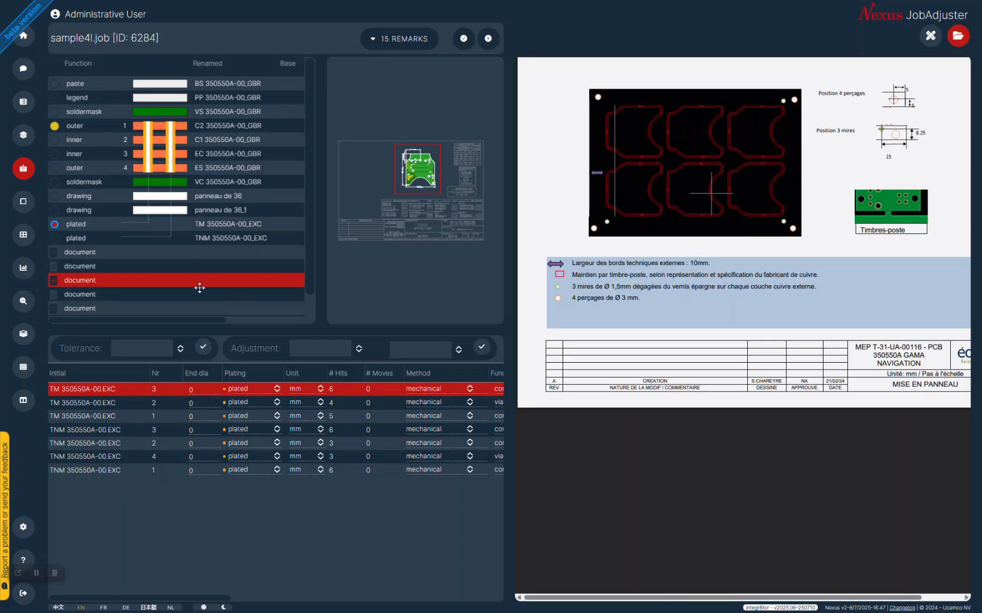
View the ND 350550A-01.pdf document and enlarge the complete drilling table on the PP 350550A-00 sheet.
left_click(84, 294)
scroll(769, 335, "down", 2)
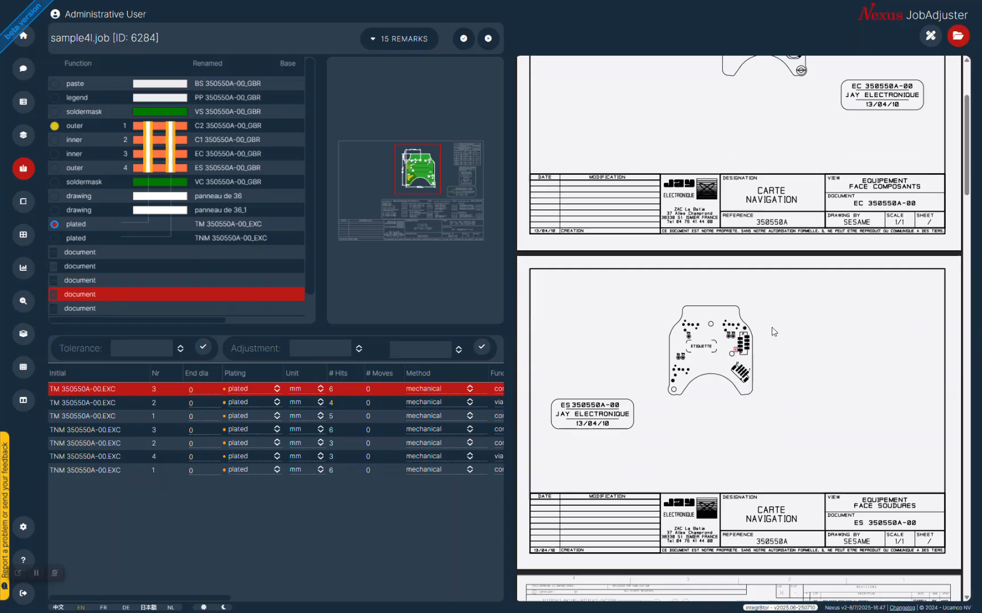
scroll(769, 337, "down", 6)
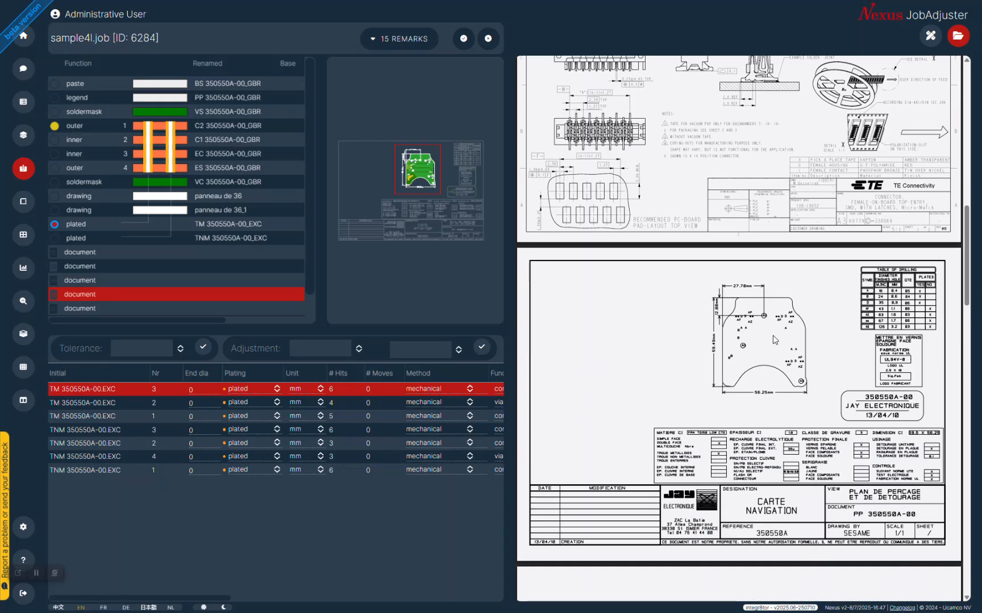
scroll(886, 321, "up", 5, "ctrl")
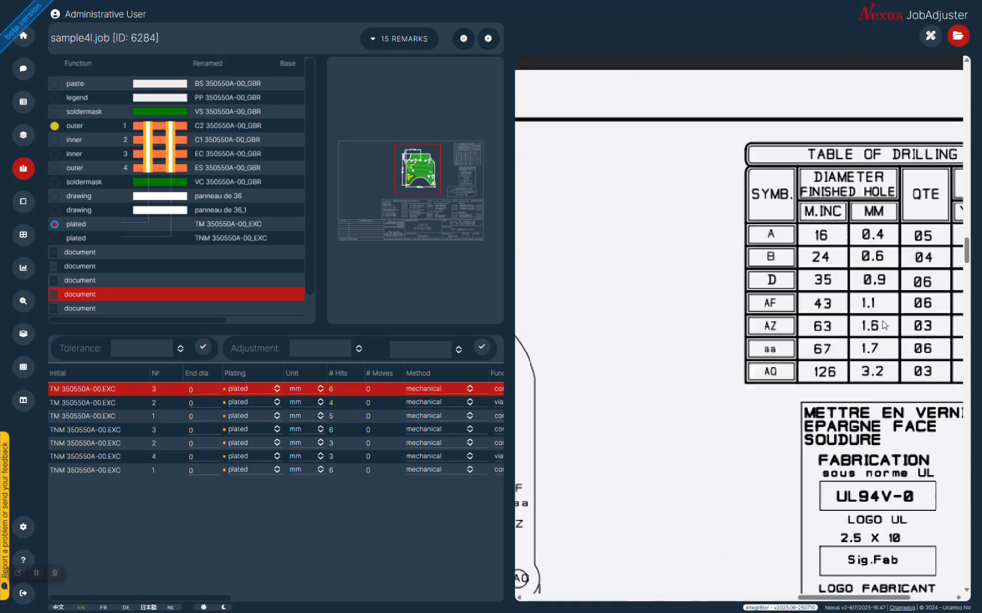
left_click_drag(806, 598, 853, 608)
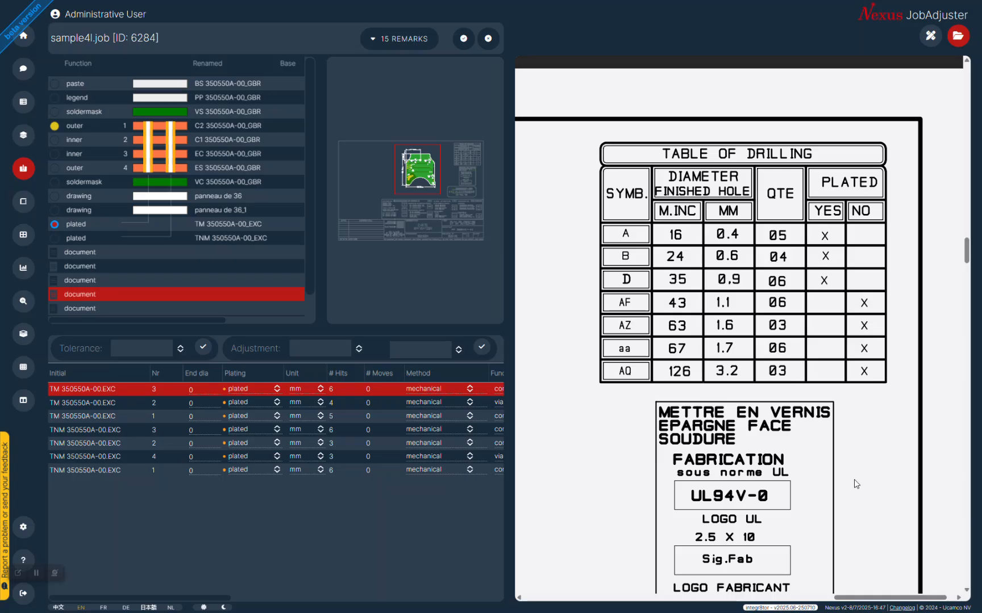
Examine the hole symbols on the PP 350550A-00 board drawing and fit the drawing and drilling table in view together.
left_click_drag(921, 599, 808, 600)
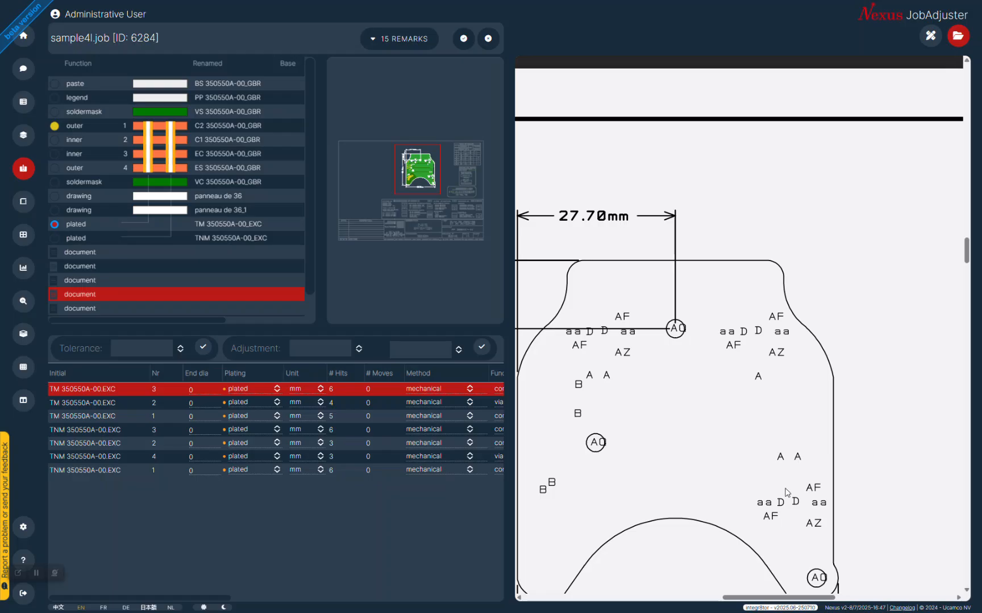
scroll(787, 533, "down", 3)
left_click_drag(828, 598, 869, 596)
scroll(933, 422, "down", 2)
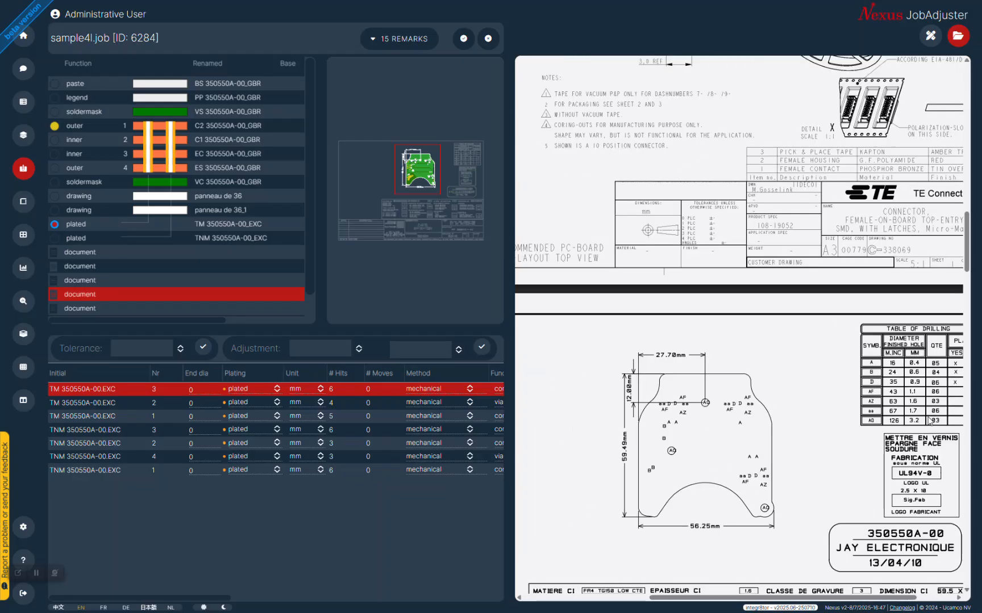
left_click_drag(827, 598, 849, 598)
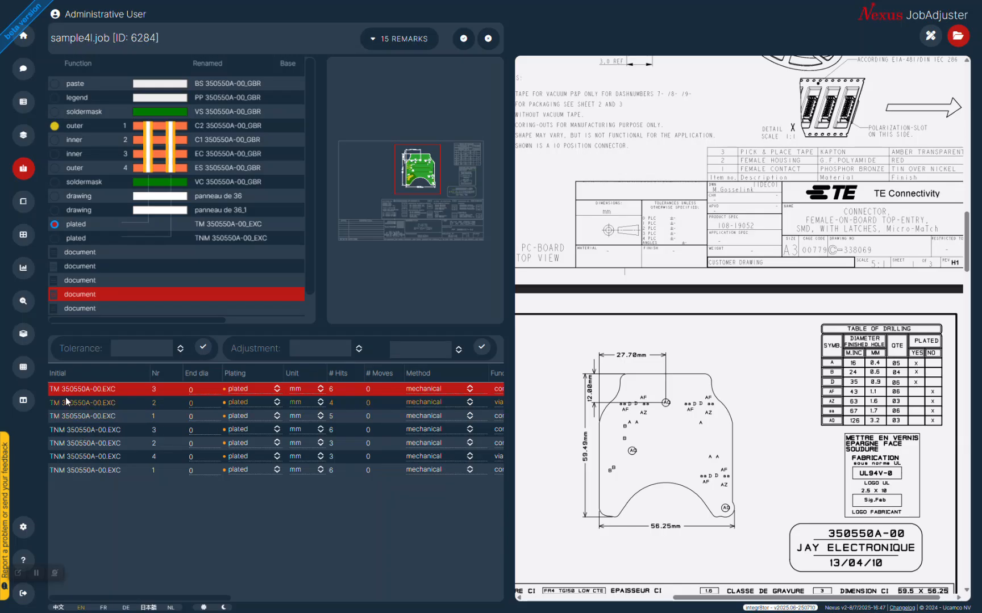
Set the end diameter of TM 350550A-00.EXC tool 3 to 0.9 mm and compare the board's holes with the drilling drawing.
left_click(63, 375)
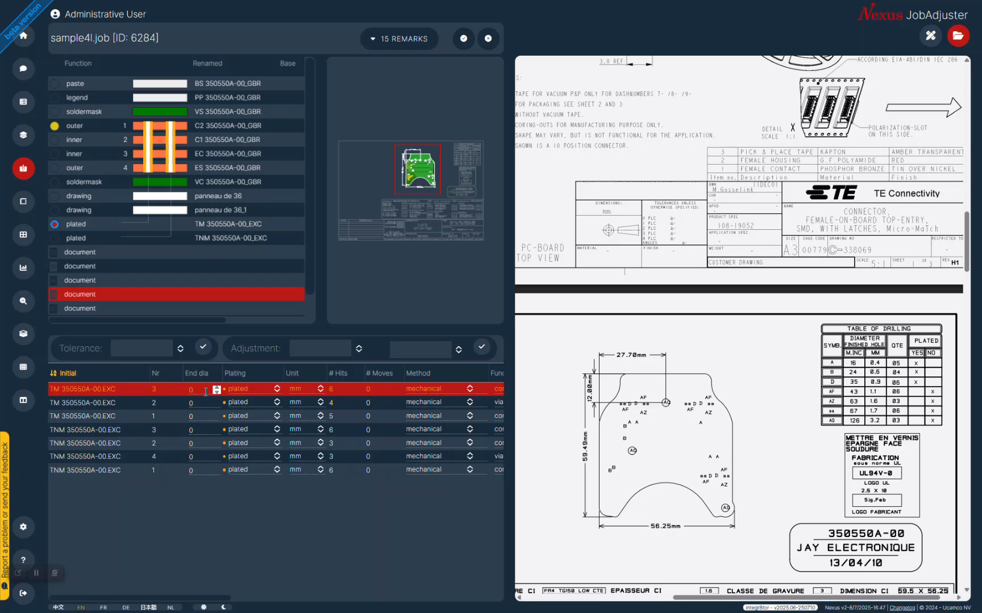
key("Return")
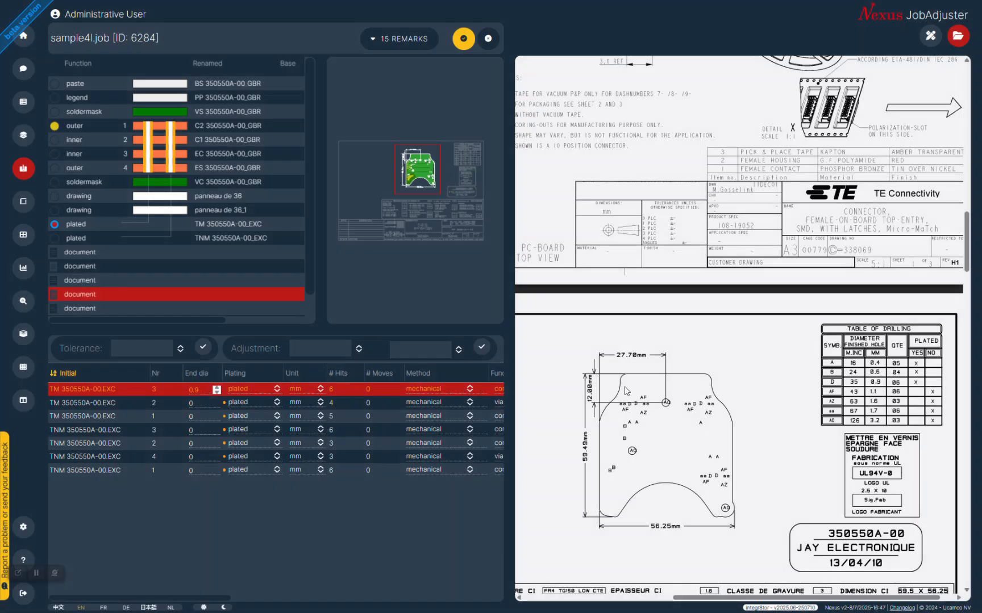
left_click(930, 37)
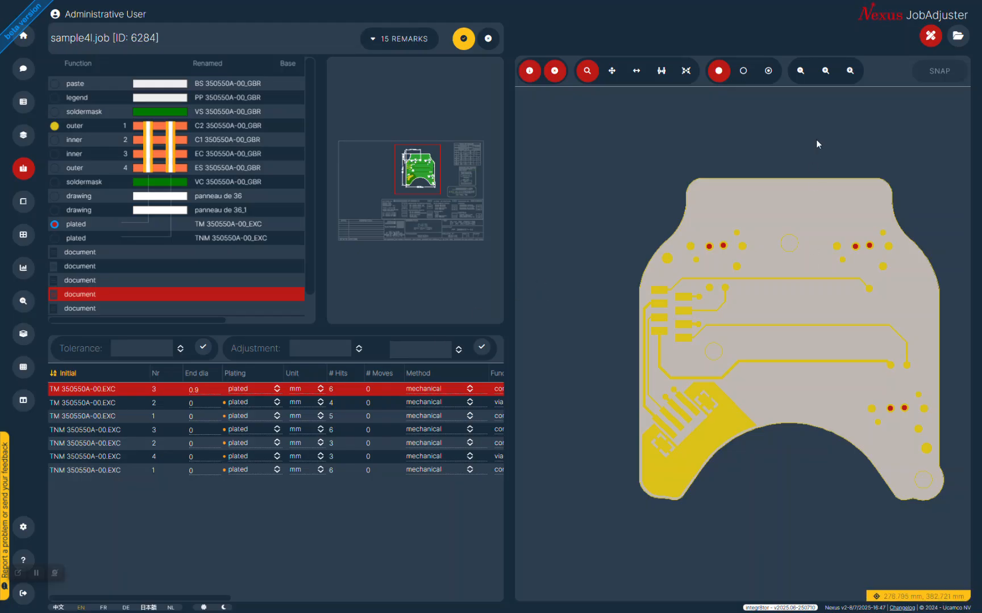
left_click(958, 36)
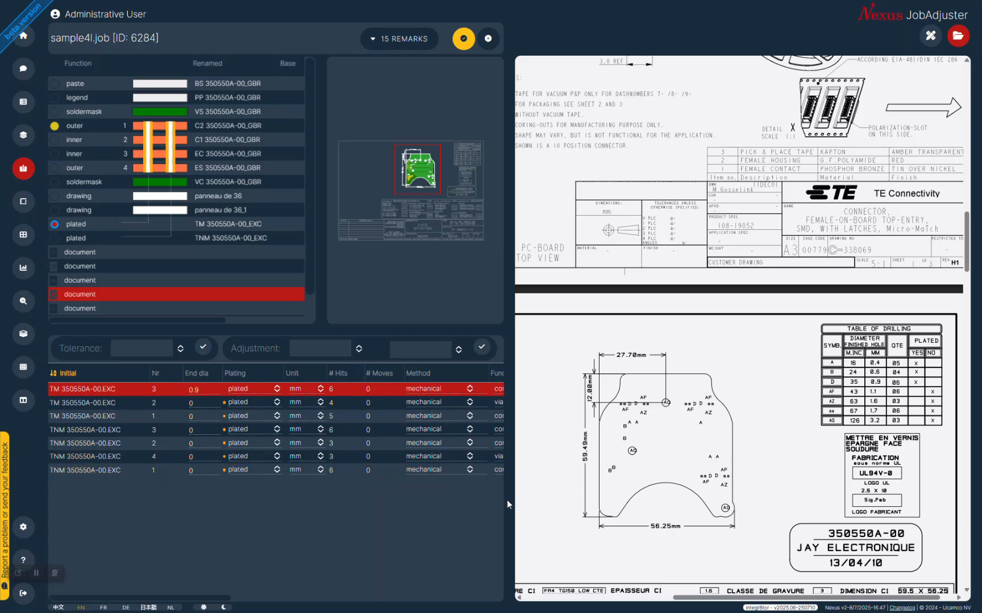
left_click(930, 38)
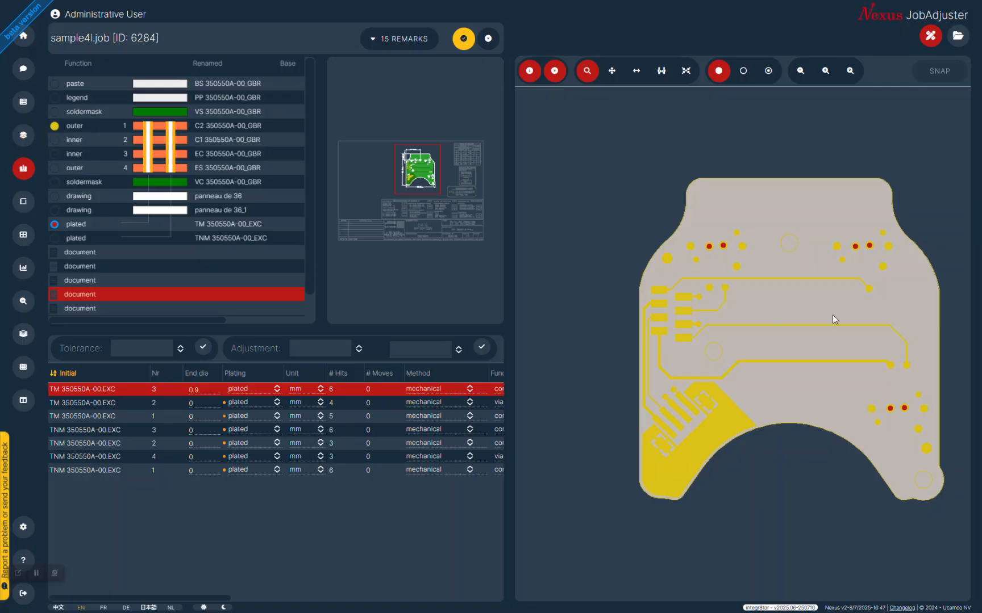
left_click(957, 37)
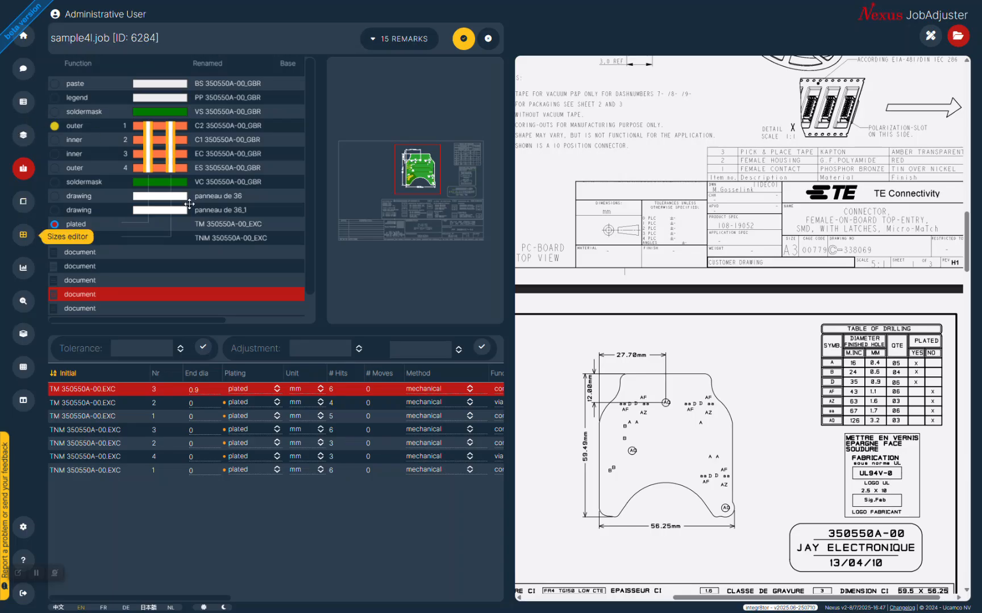
Close the sample4l job and discard its unsaved changes.
left_click(487, 39)
left_click(591, 356)
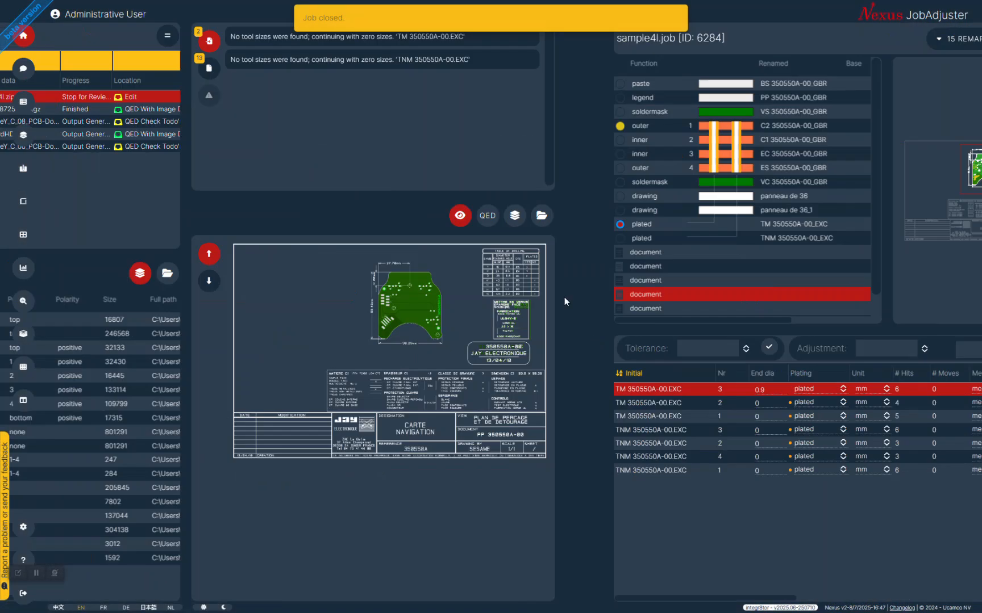
left_click(332, 100)
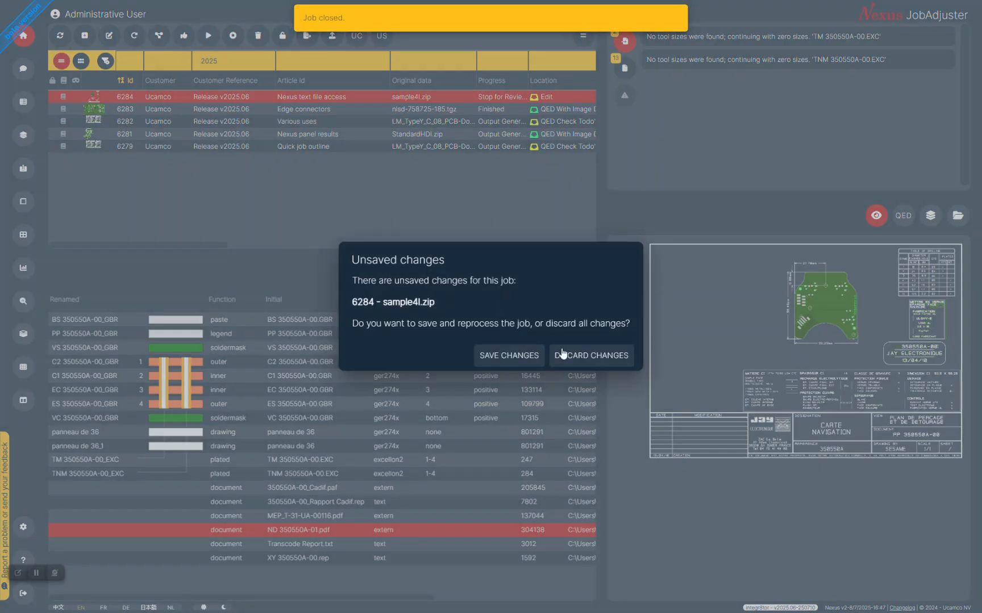
left_click(579, 355)
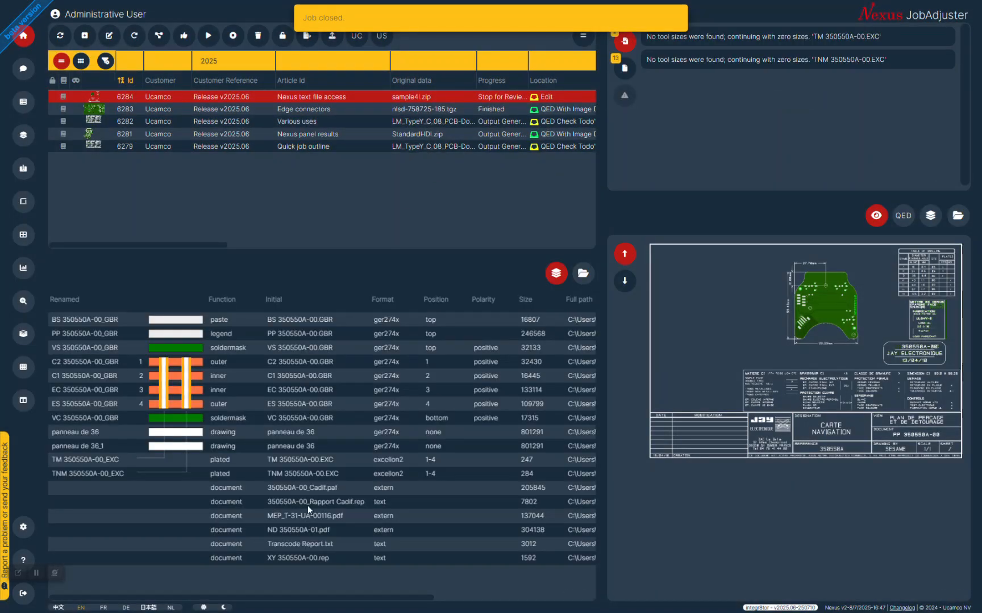
key("alt+Tab")
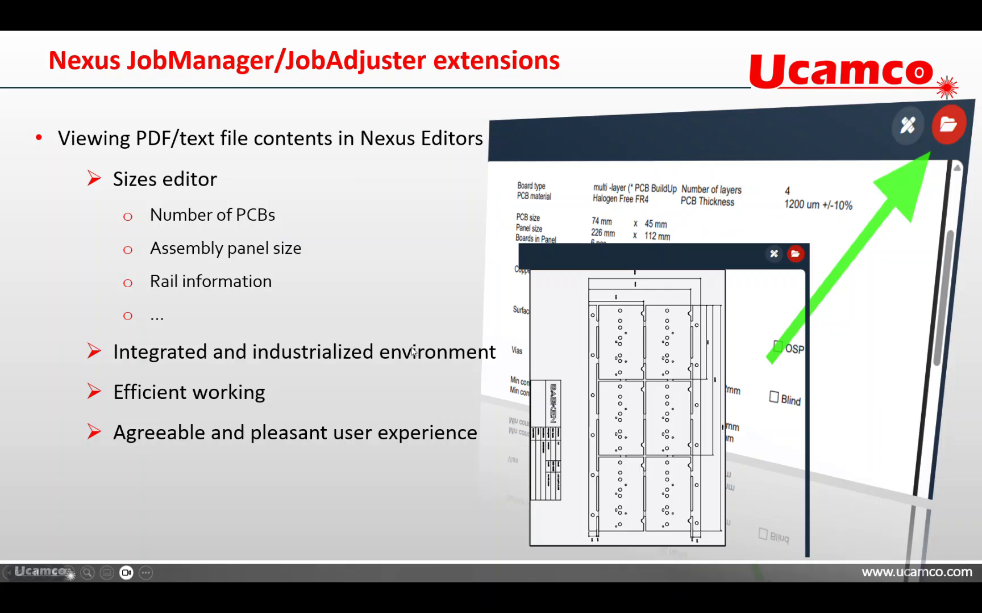
left_click(372, 254)
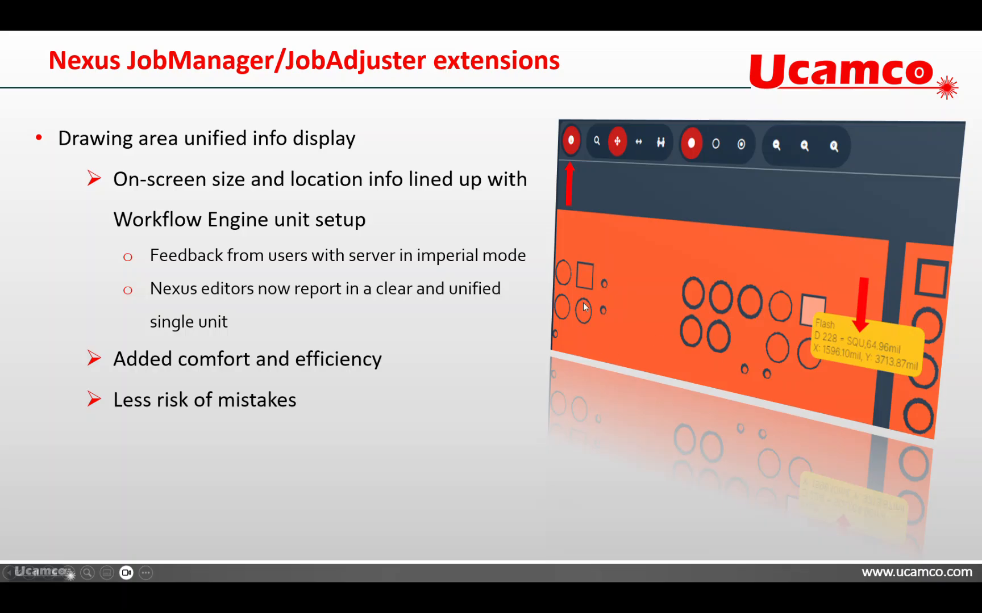
key("alt+Tab")
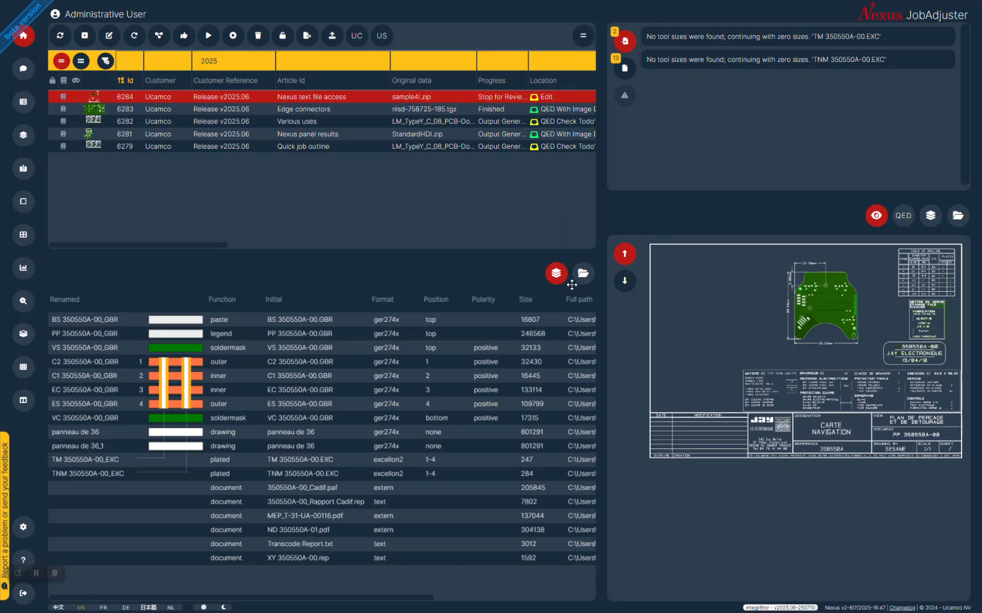
Open the "Various uses" job in the layer editor and display only the LM_TypeY_C_08_TOP_phd outer layer graphically.
left_click(287, 125)
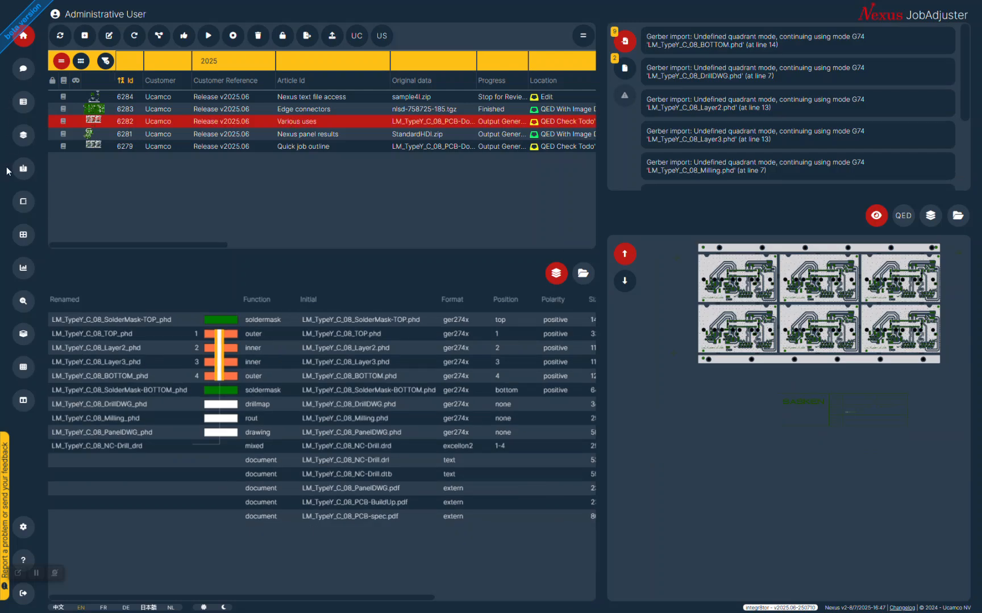
left_click(22, 142)
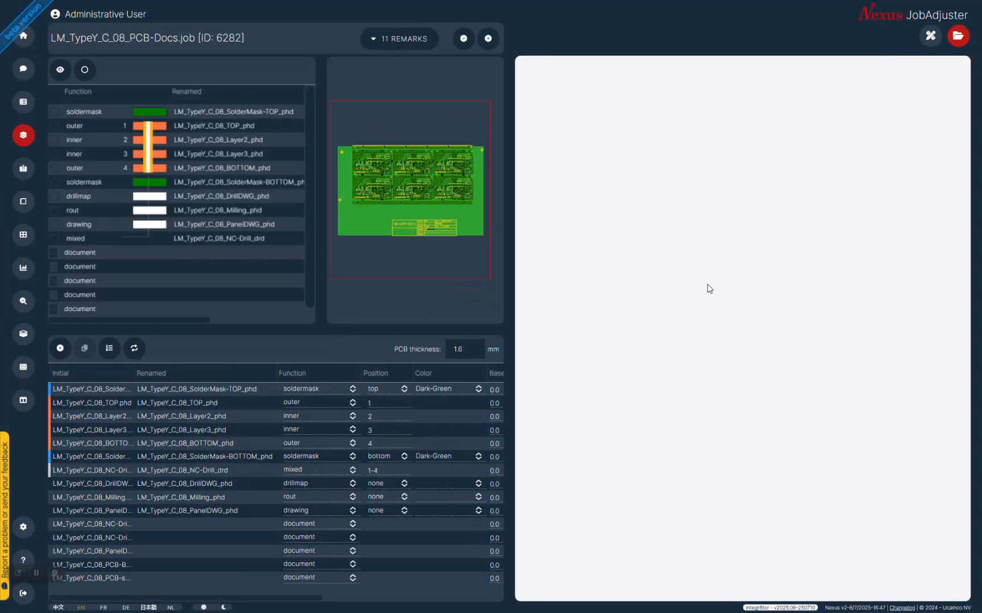
left_click(930, 36)
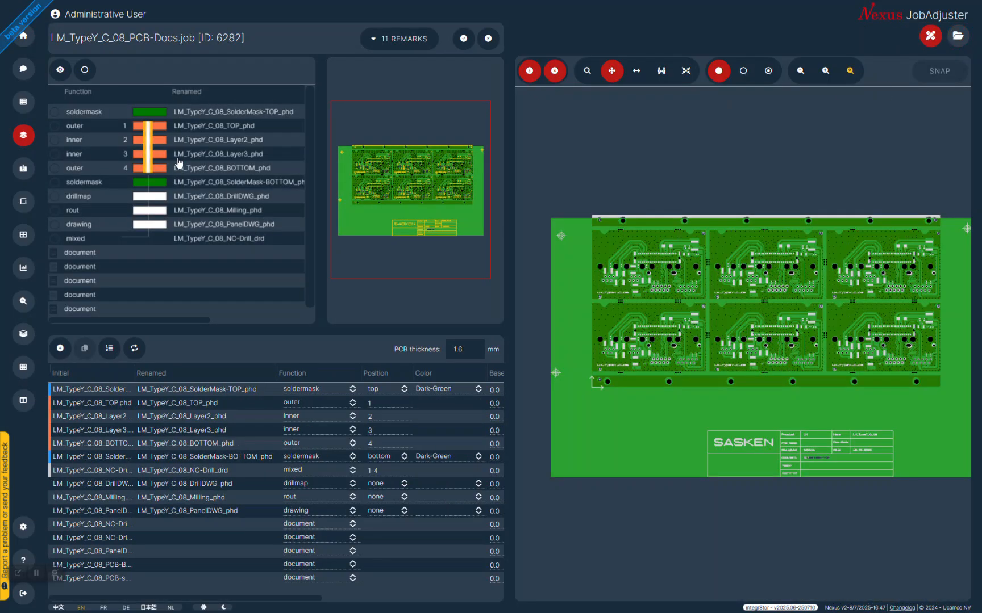
left_click(55, 126)
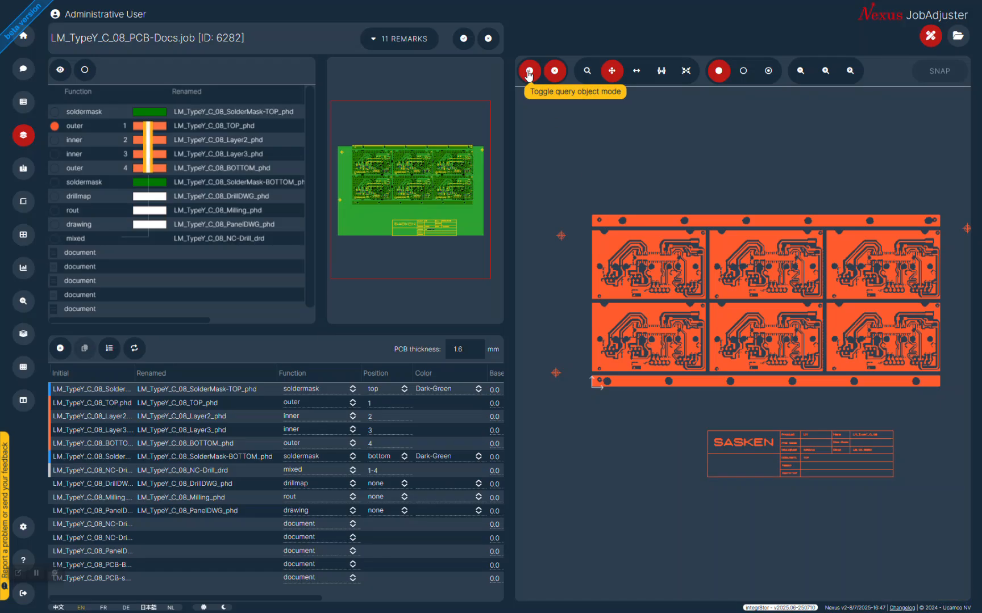
Zoom in on one circuit of the top outer layer and query its round pads and copper regions.
left_click(587, 71)
left_click_drag(607, 306, 687, 384)
mouse_move(692, 375)
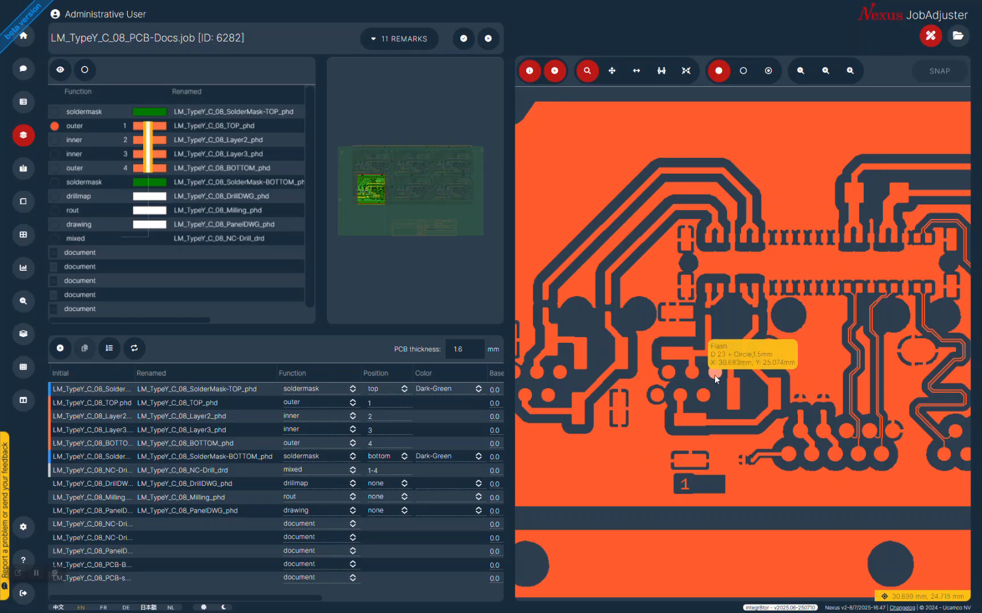
mouse_move(814, 350)
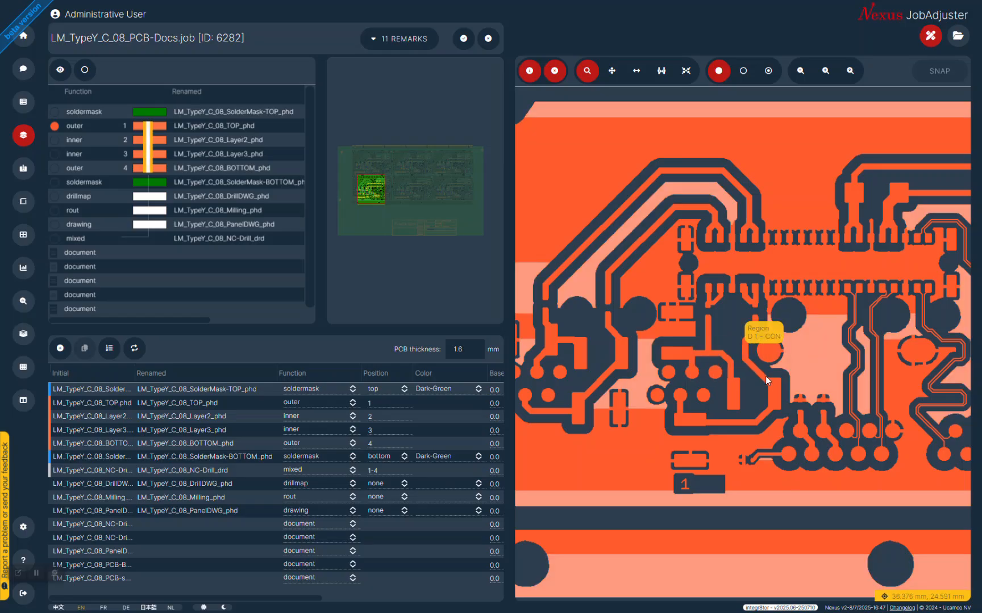
mouse_move(760, 379)
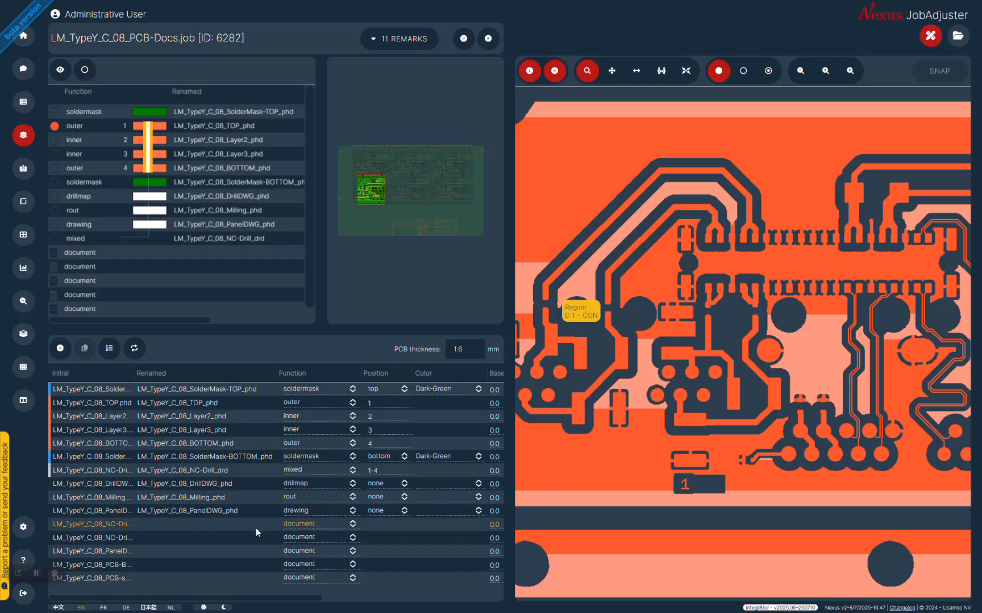
View the job notes of the "Various uses" job and dismiss them without saving.
key("alt+Tab")
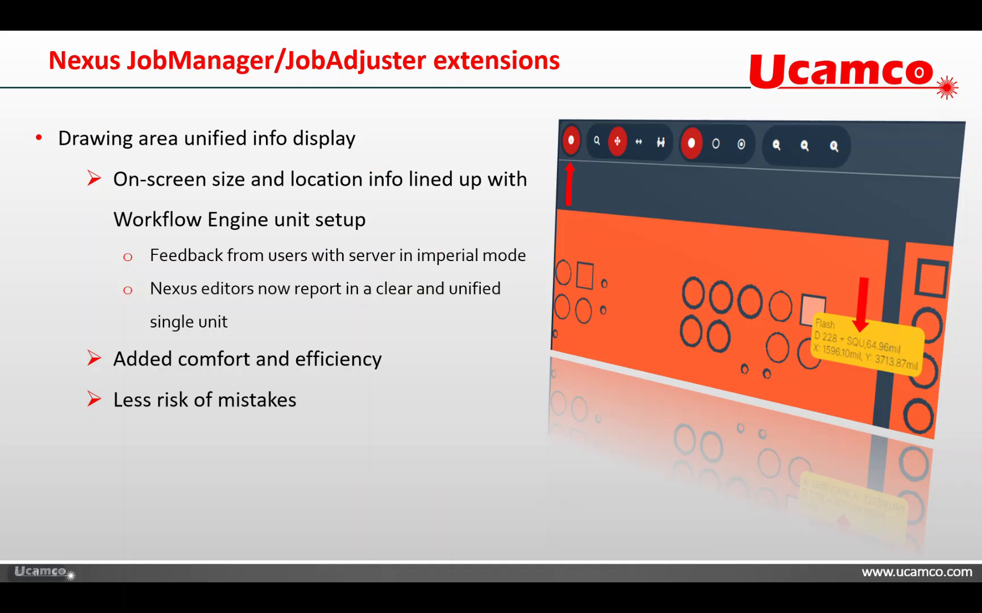
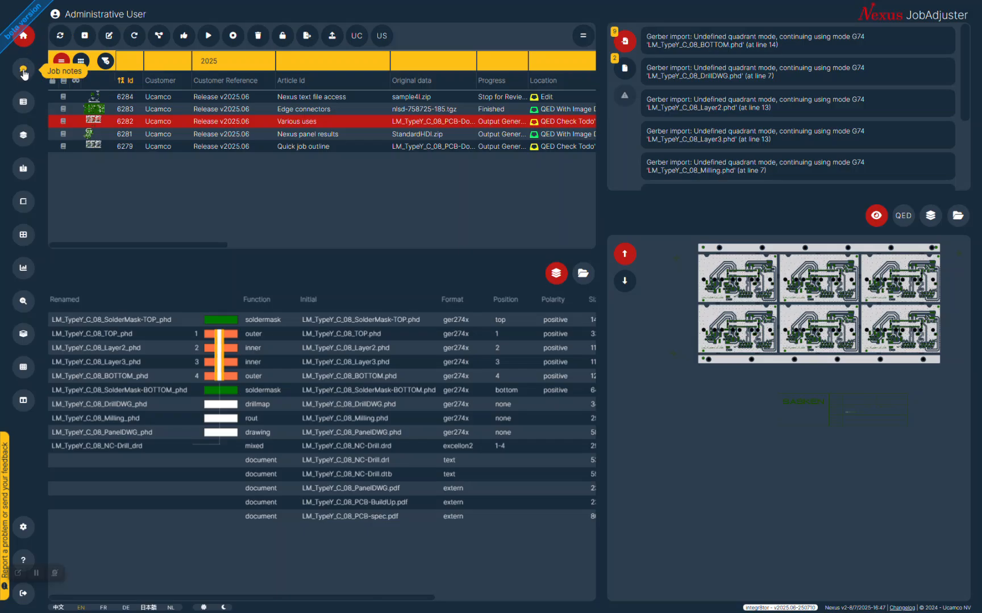
left_click(24, 71)
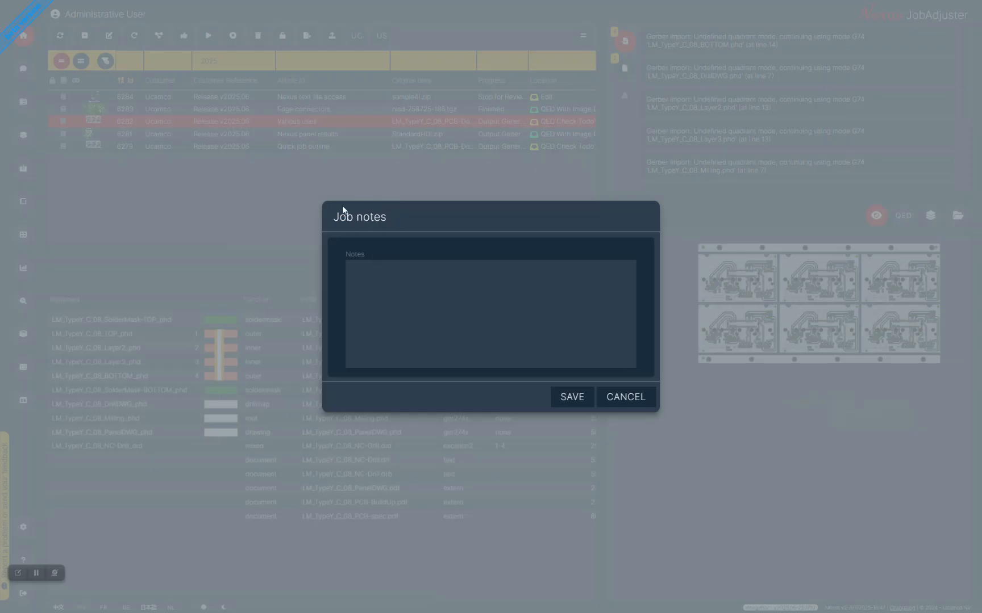
left_click(625, 397)
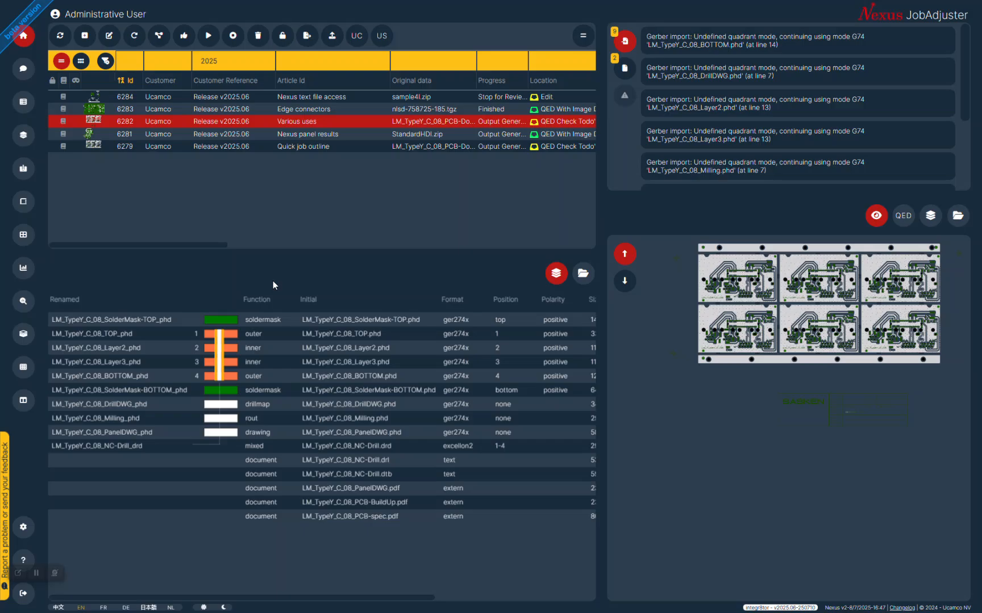
Switch to the presentation and advance to the "Panel results display" slide.
key("alt+Tab")
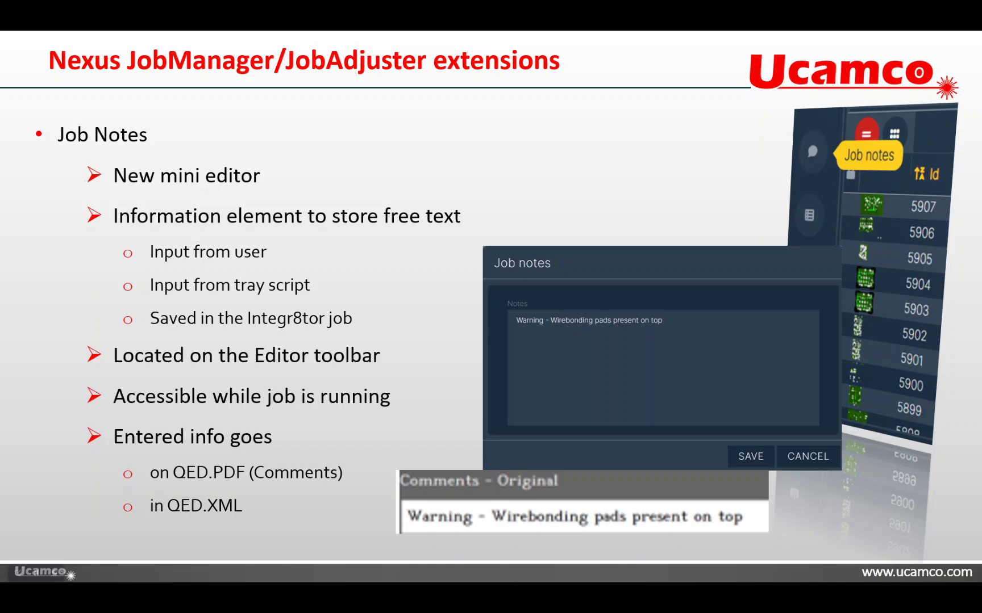
key("Right")
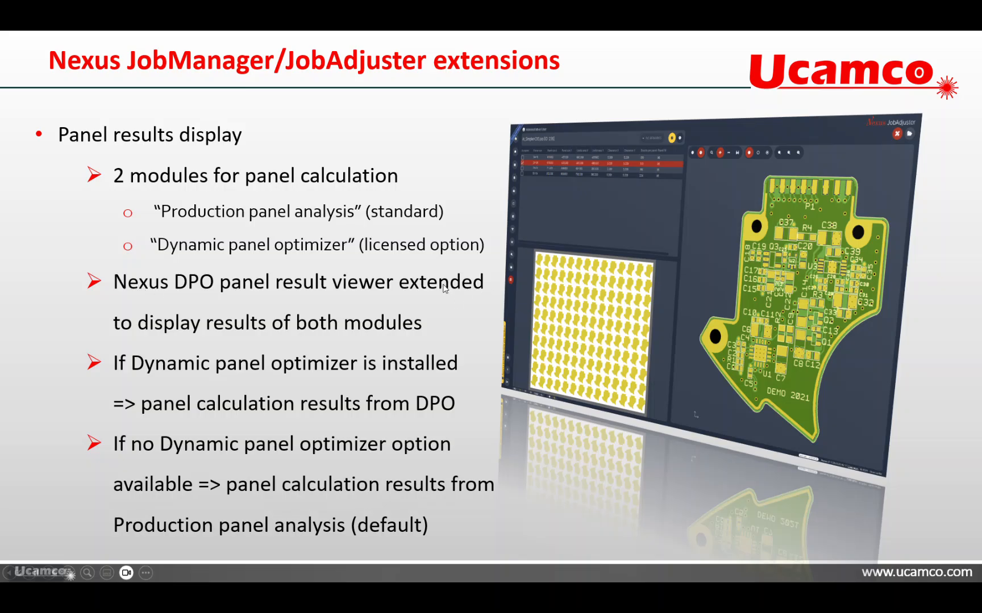
Switch back to JobAdjuster and open the "Nexus panel results" job in the DPO results viewer.
key("alt+Tab")
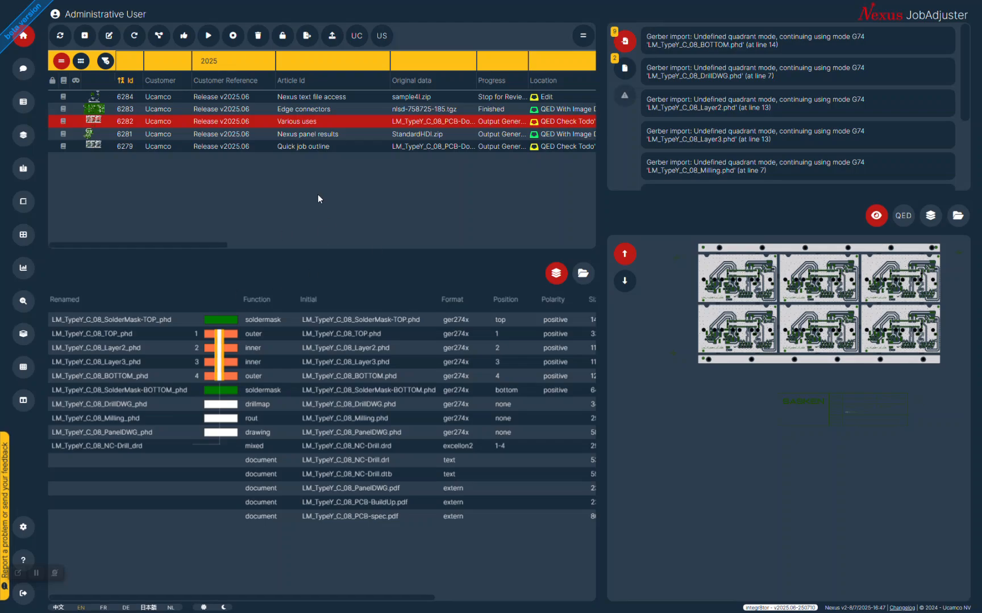
left_click(315, 136)
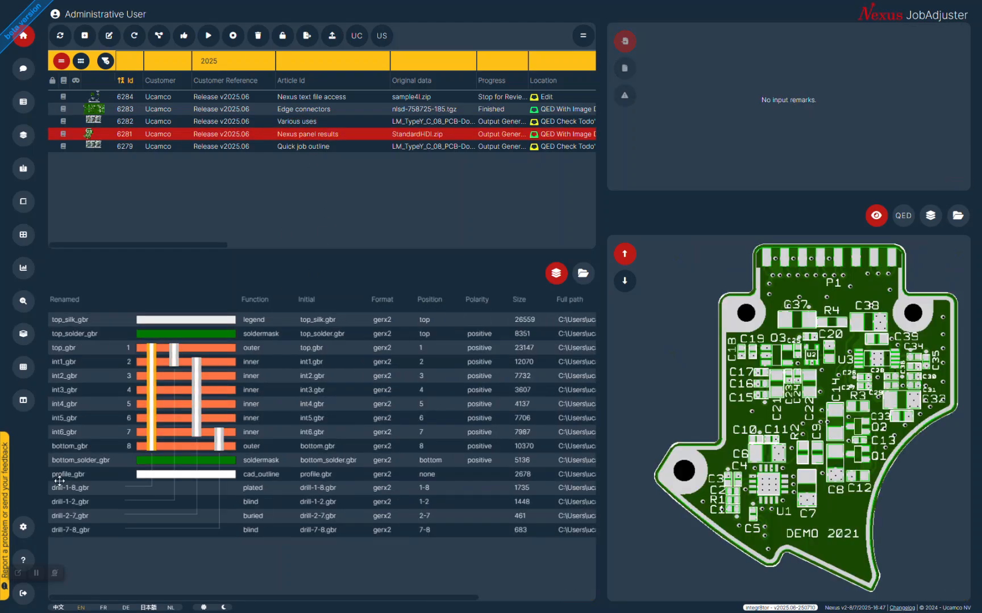
left_click(24, 402)
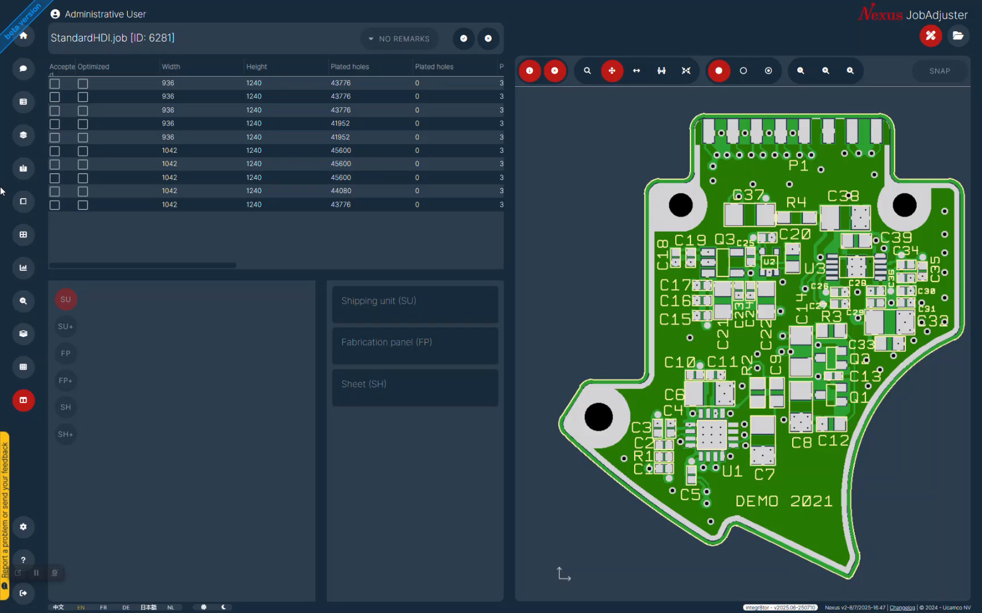
Select the first 936 × 1240 panel result and view its real-view shipping unit, fabrication panel and sheet, ending on the SU drawing.
left_click(340, 85)
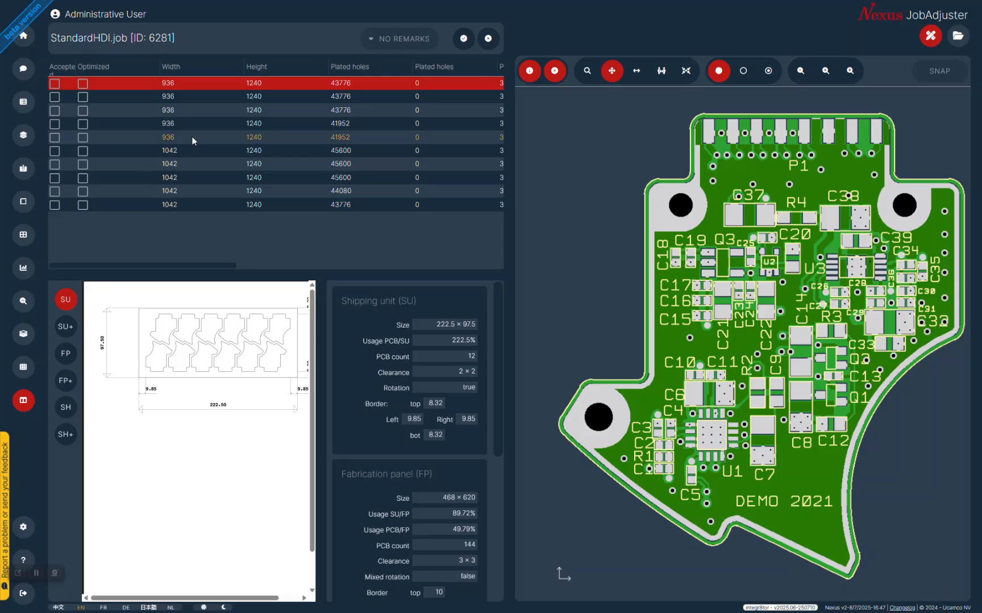
left_click(66, 327)
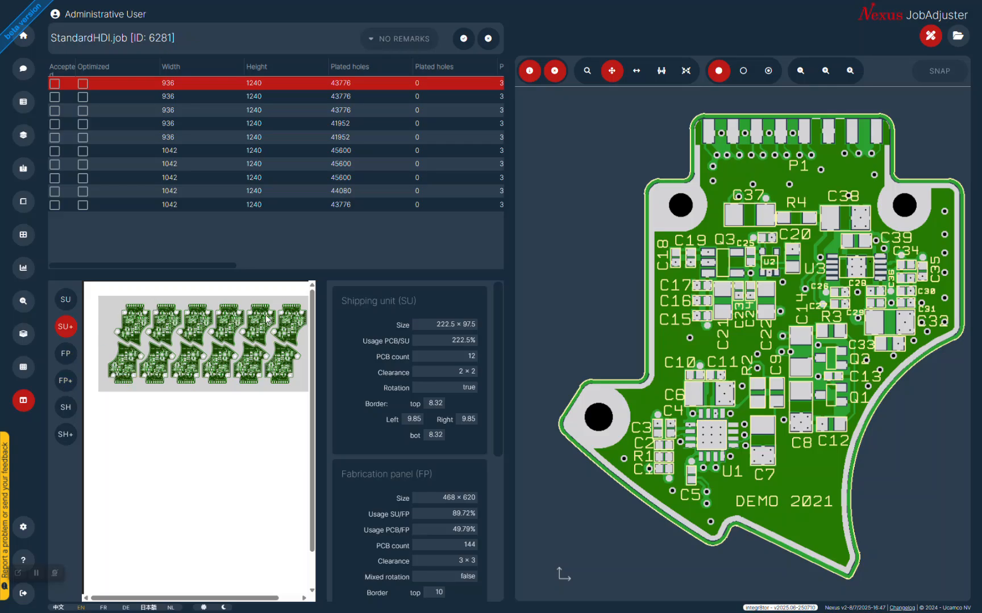
left_click(66, 380)
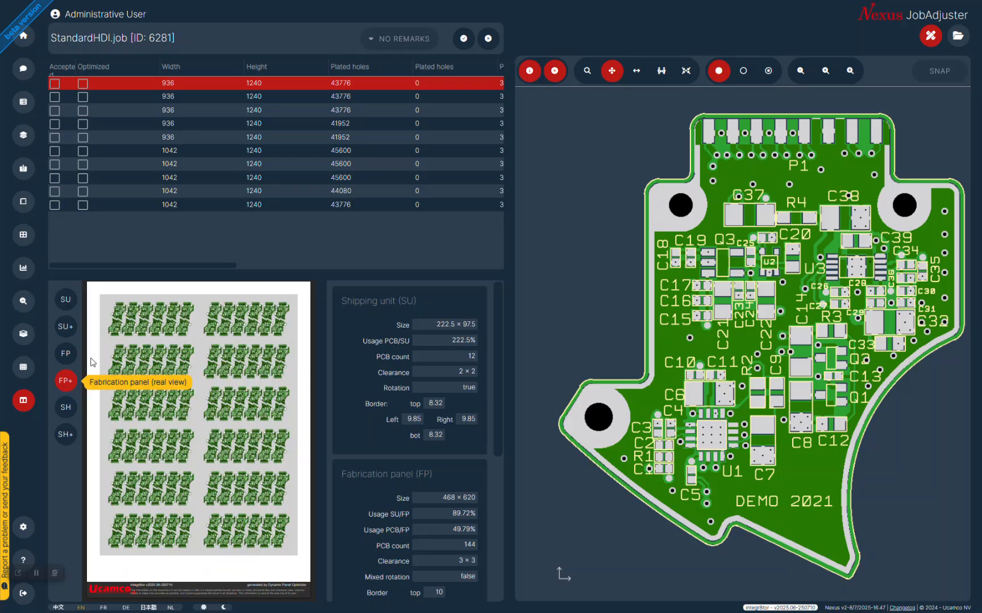
left_click(65, 435)
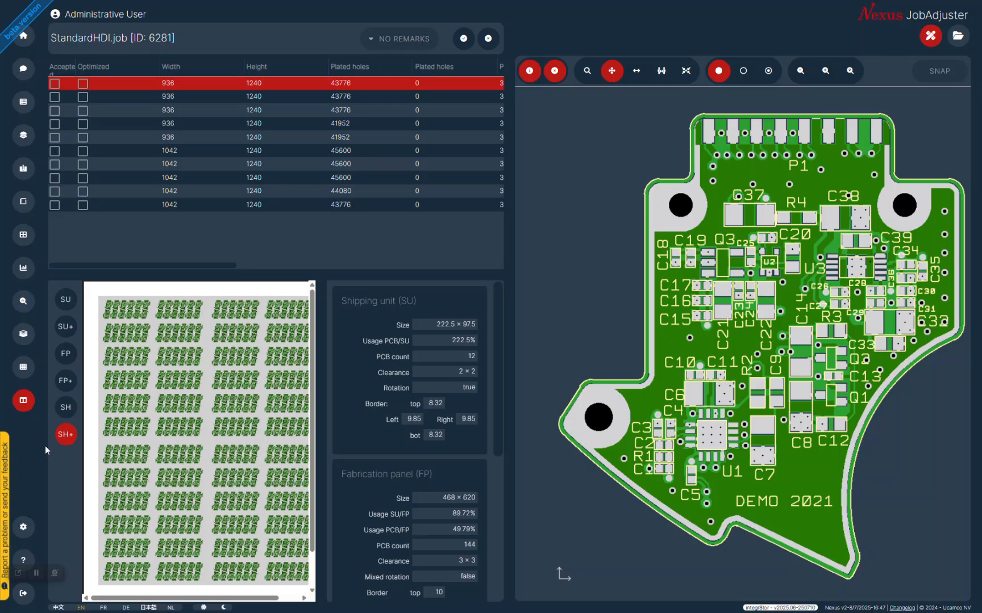
left_click(65, 299)
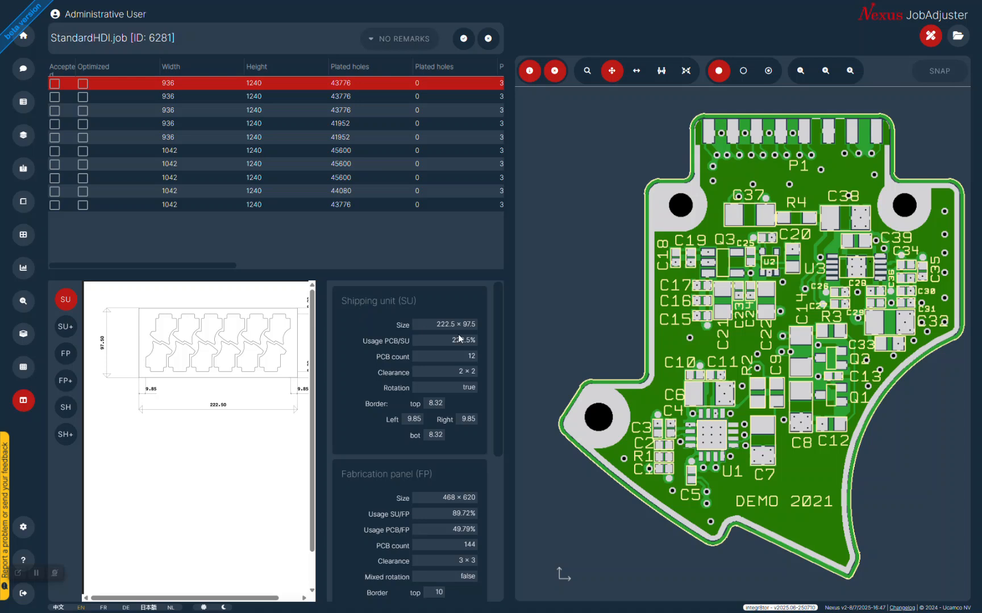
Examine the shipping unit, fabrication panel and sheet details of the selected panel result.
scroll(499, 337, "down", 2)
scroll(500, 340, "down", 2)
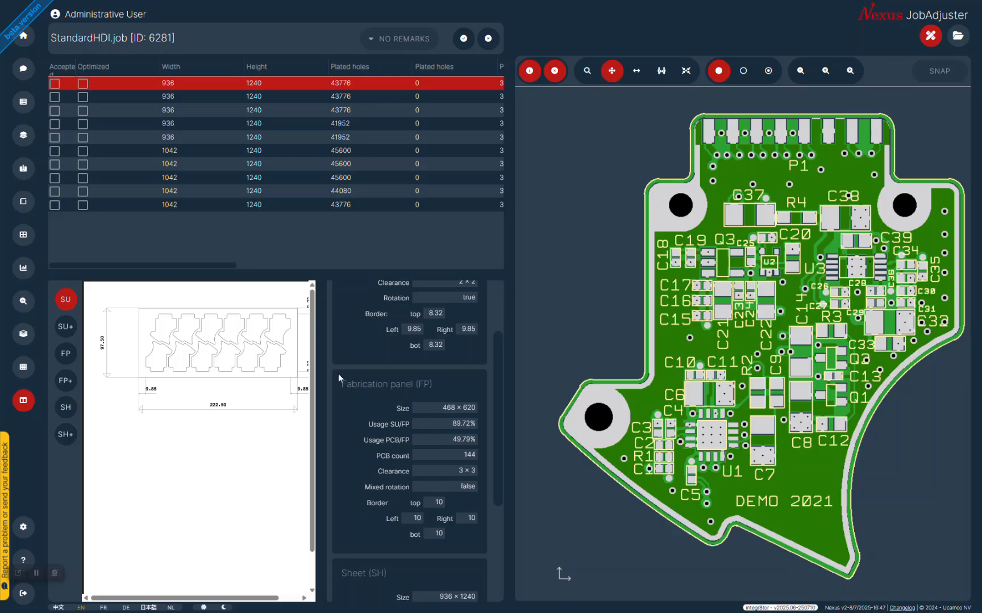
scroll(497, 427, "down", 3)
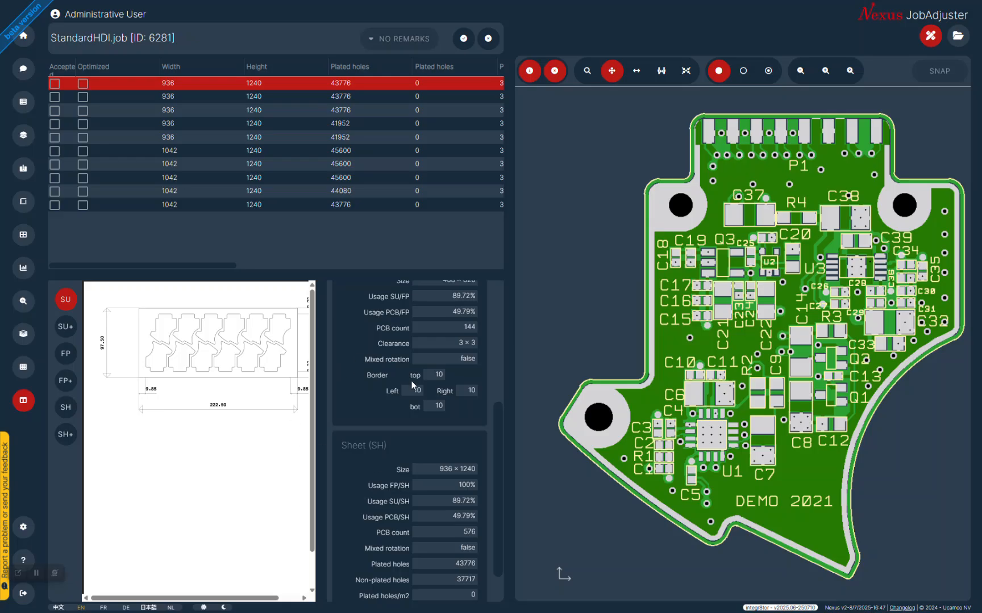
left_click_drag(501, 454, 488, 327)
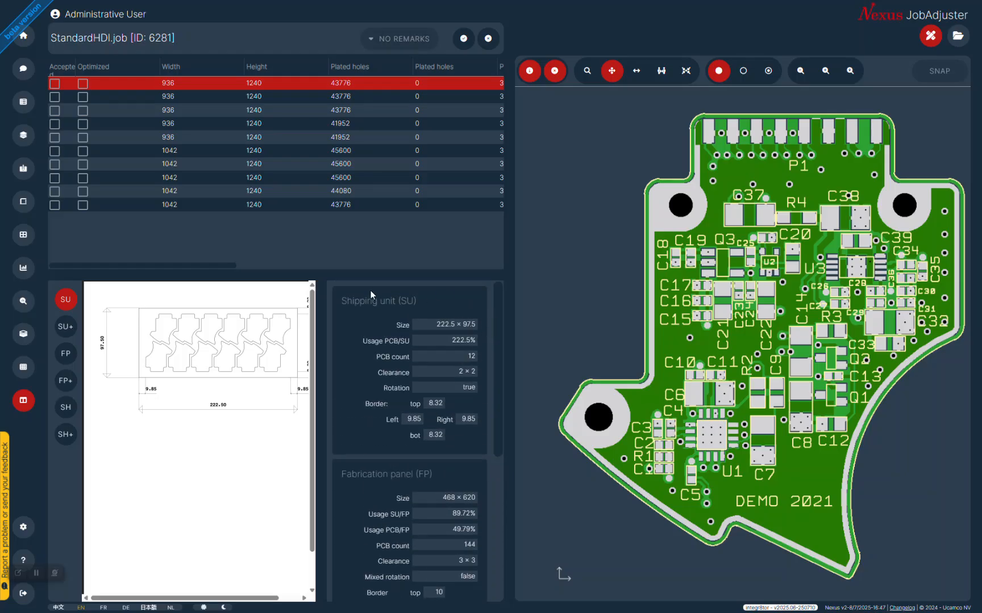
left_click_drag(496, 432, 503, 534)
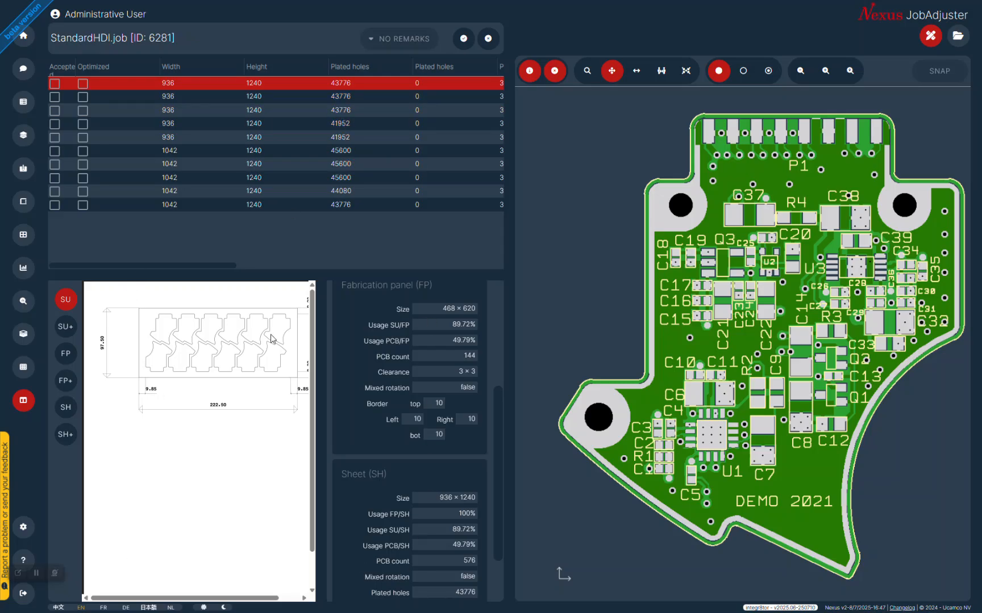
left_click_drag(498, 413, 502, 320)
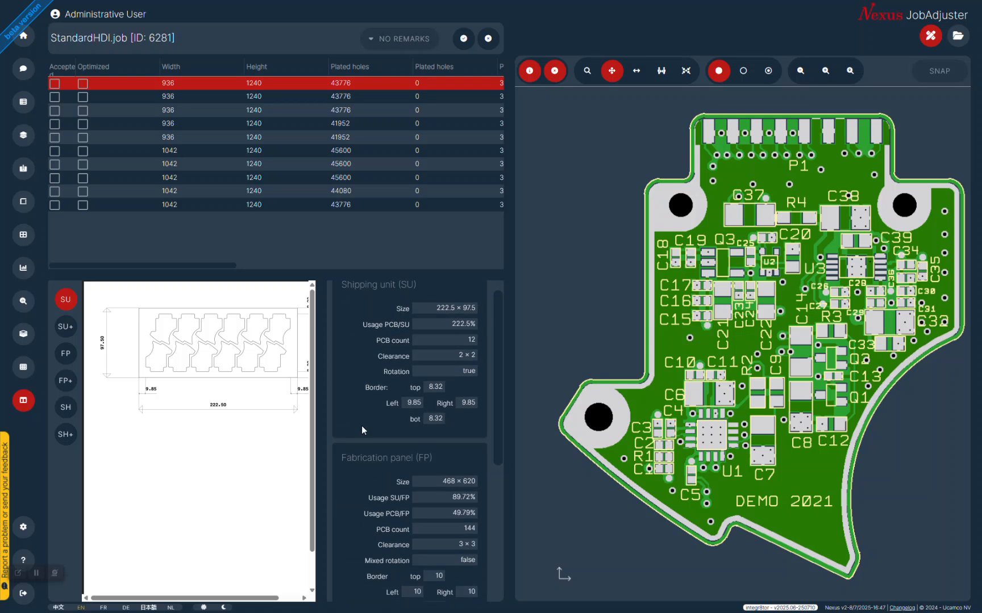
scroll(489, 353, "up", 1)
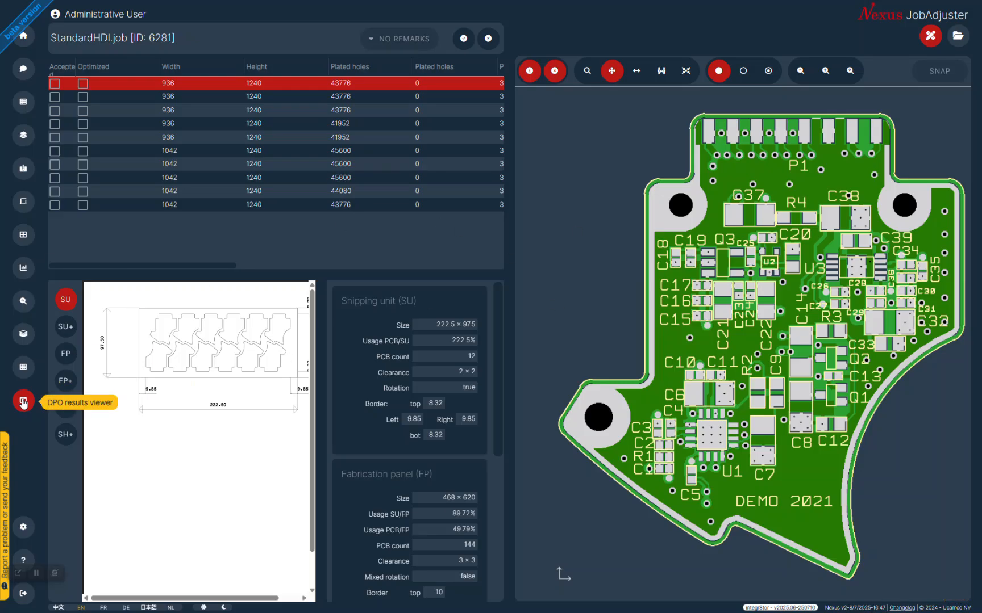
Close the StandardHDI job and switch to the presentation.
left_click(487, 38)
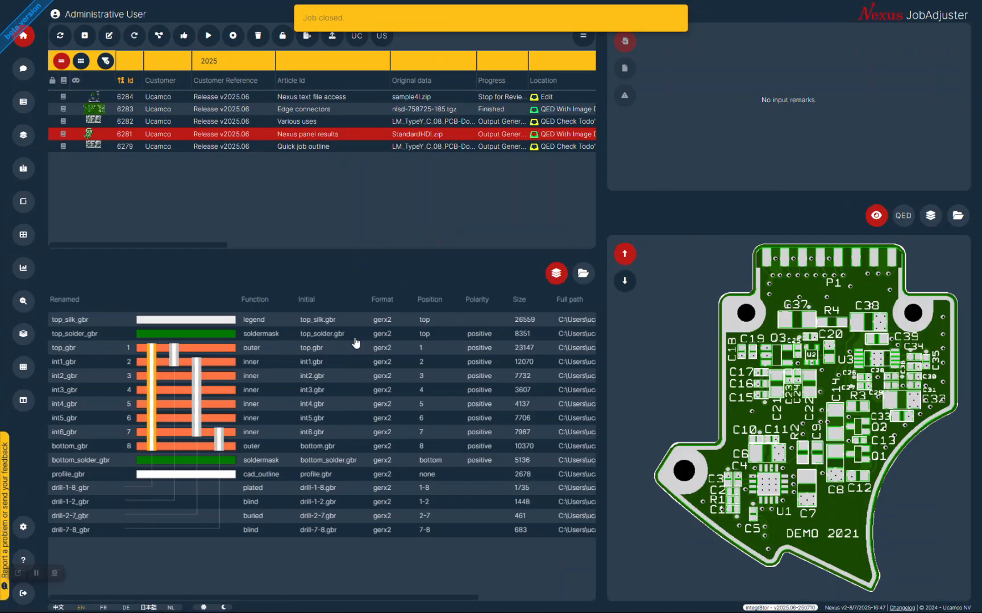
key("alt+Tab")
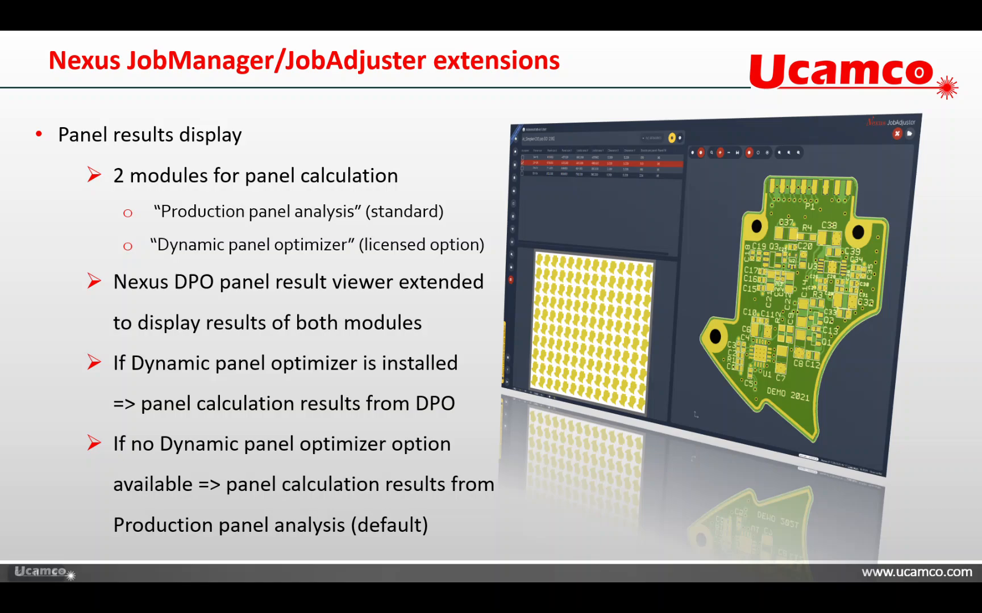
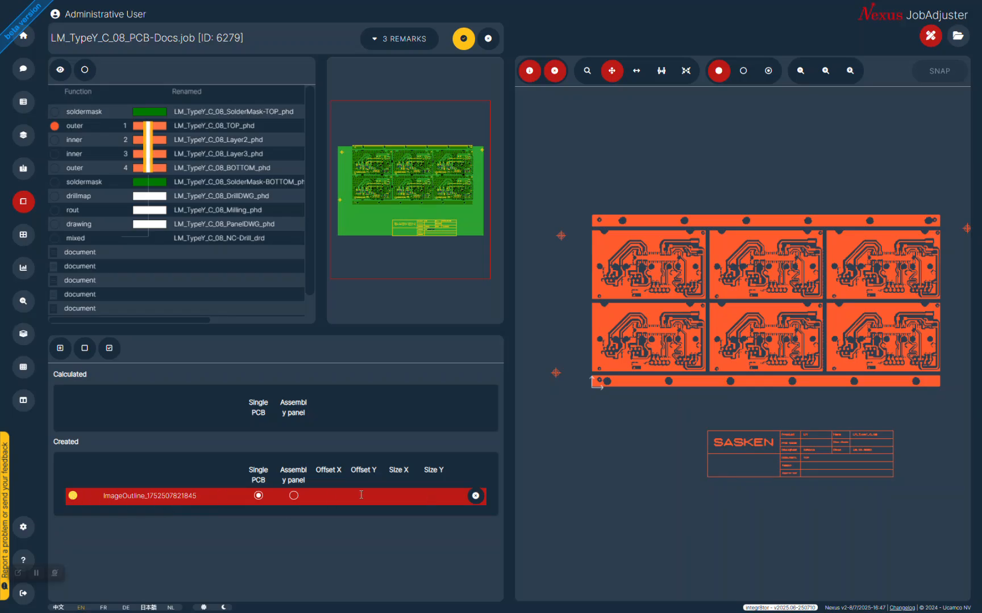
Draw a rectangular single-PCB outline about 79 × 51 mm around the panel's lower-left board.
left_click(258, 495)
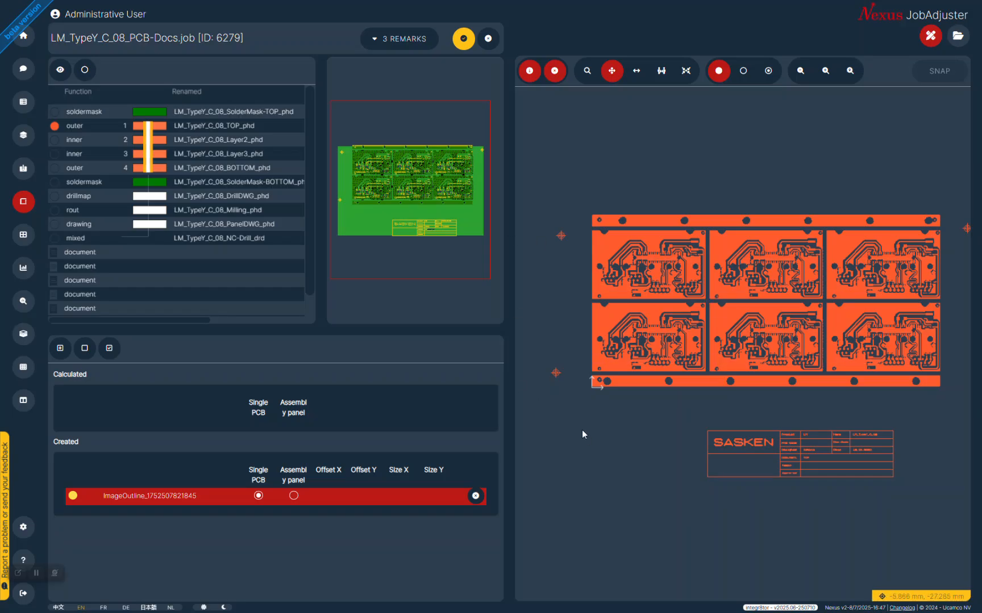
left_click(85, 349)
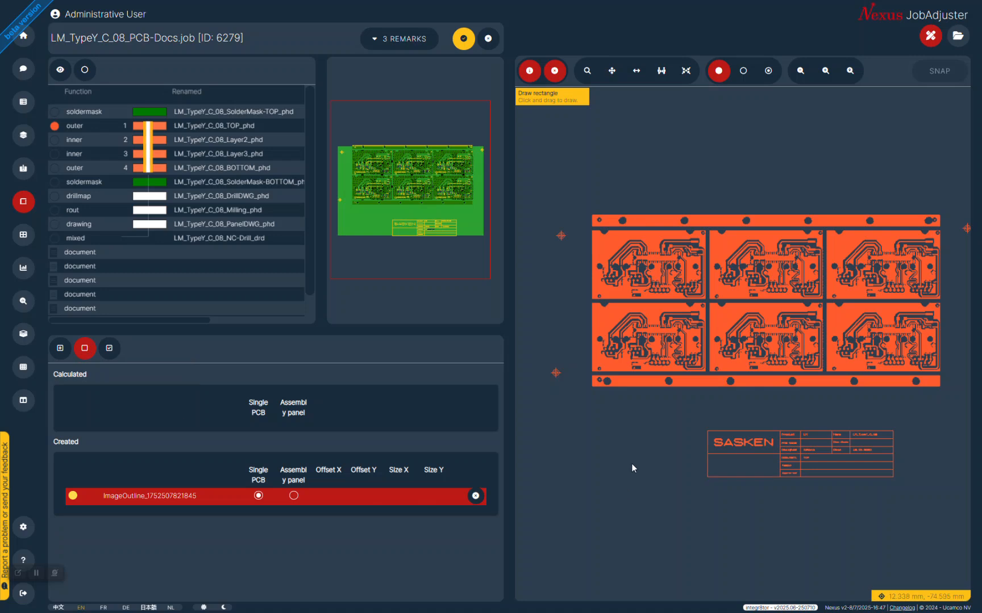
left_click_drag(585, 297, 707, 376)
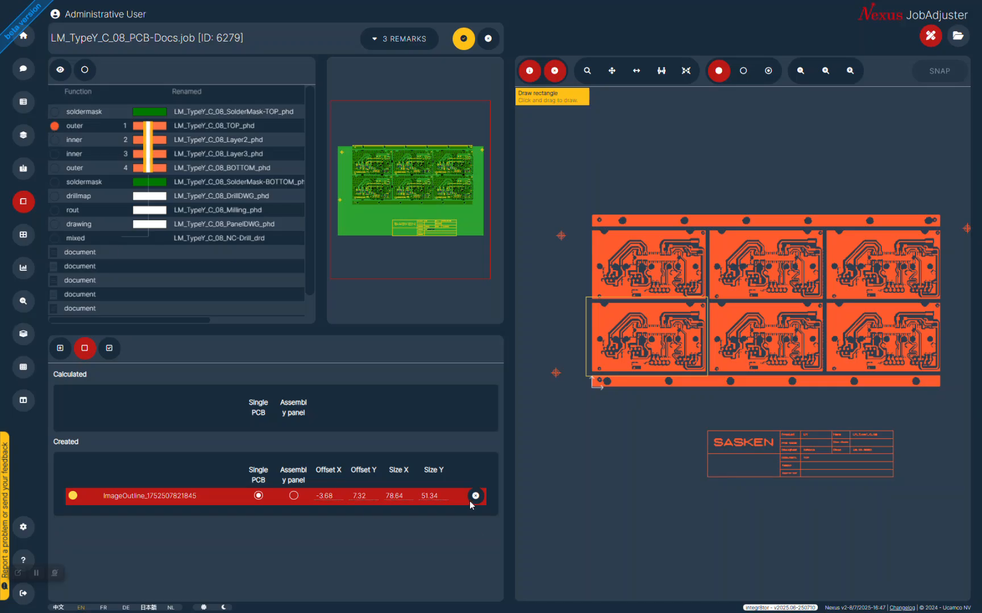
Hide the top outer layer, briefly check the PanelDWG drawing, and display only the LM_TypeY_C_08_Milling_phd rout layer.
left_click(55, 125)
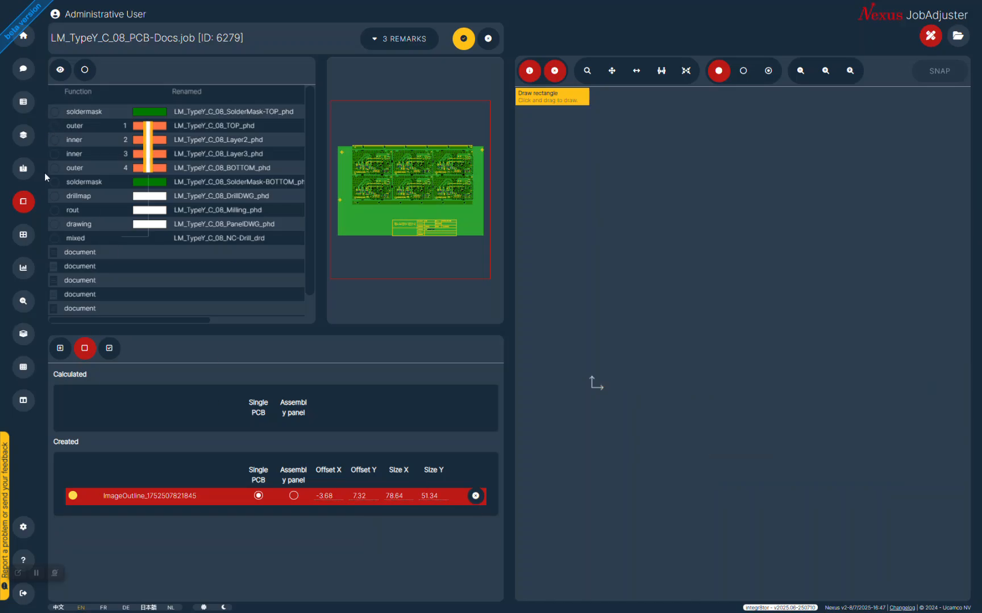
left_click(55, 225)
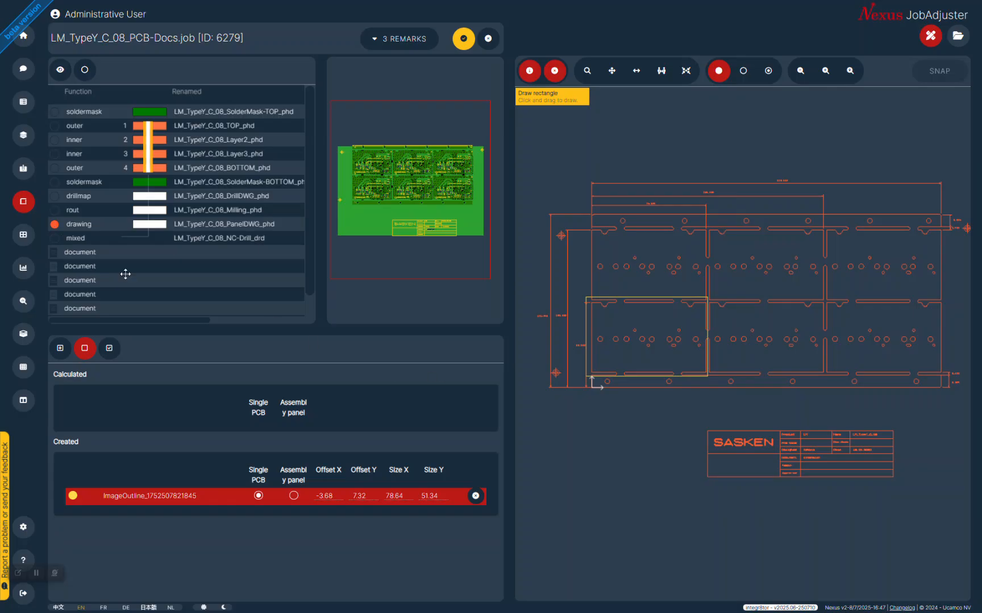
left_click(55, 225)
left_click(55, 210)
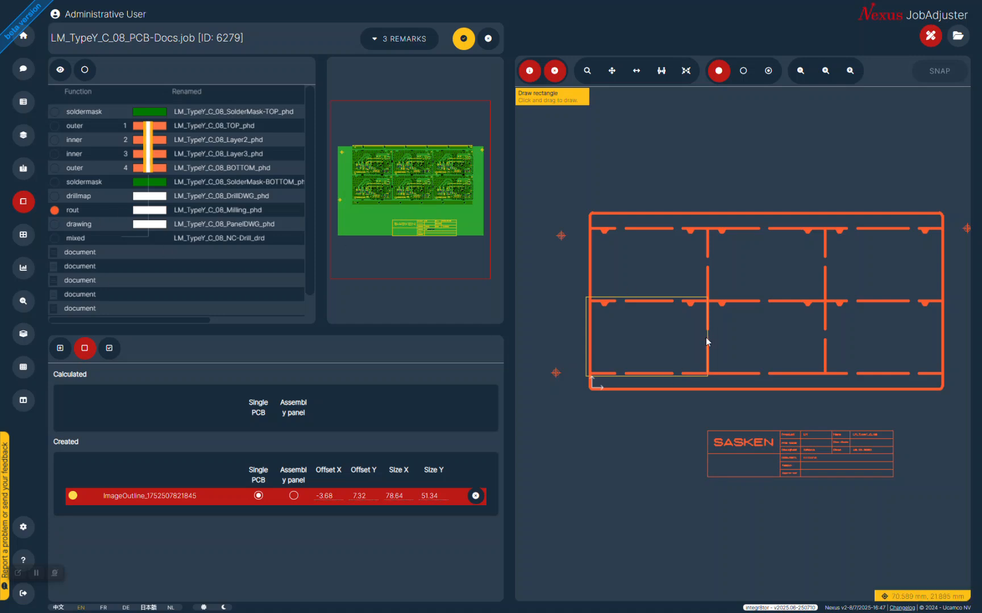
Redraw the single-PCB outline as a rectangle about 74.5 × 46.5 mm along the milling slots of the lower-left board.
left_click(587, 70)
left_click_drag(661, 370, 722, 416)
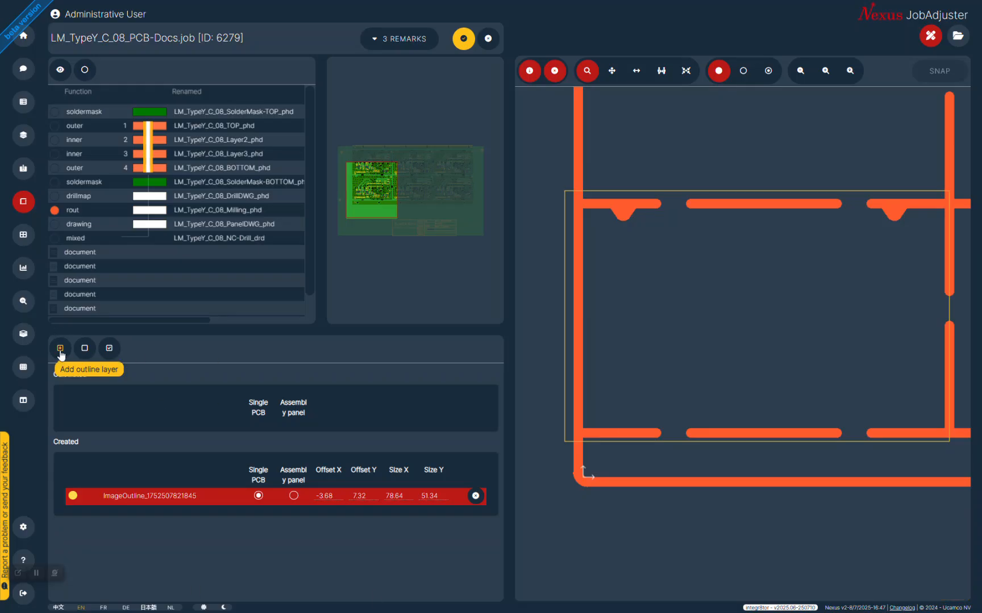
left_click(85, 348)
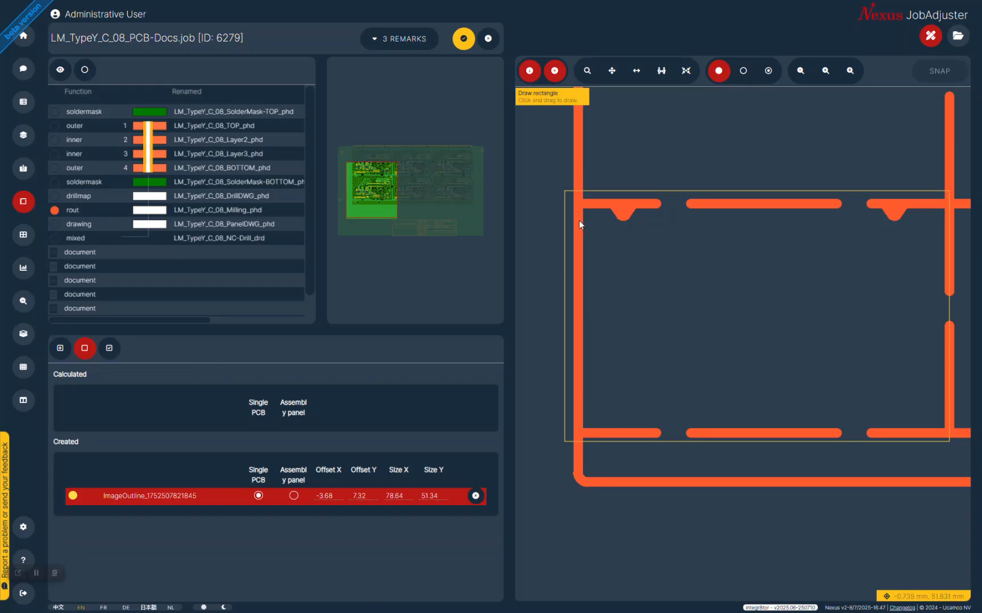
left_click_drag(580, 204, 942, 432)
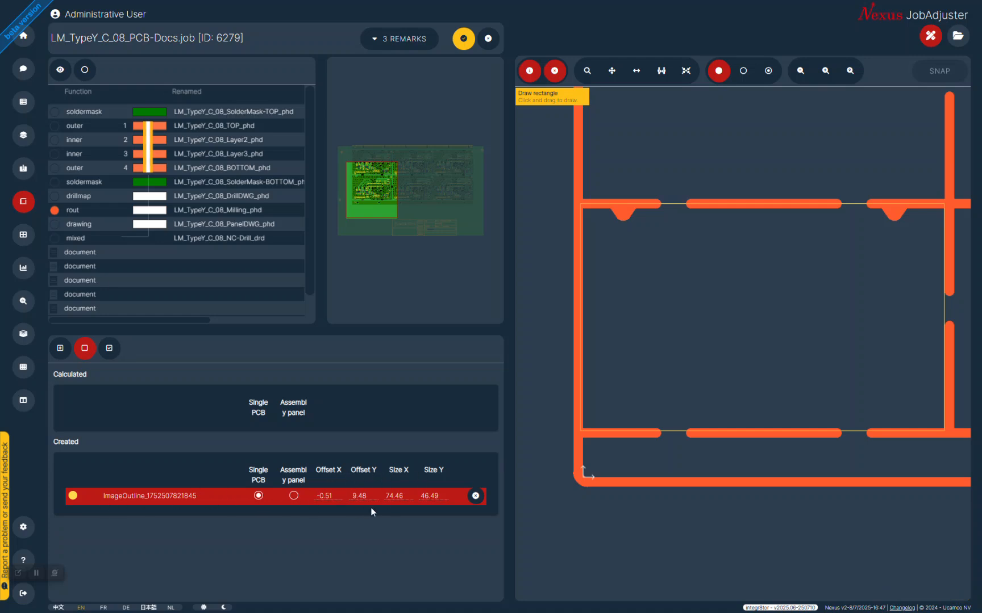
Measure the clearance between the vertical milling paths on both sides of the board and set the outline's Size X to 74 mm.
left_click(665, 71)
left_click(580, 164)
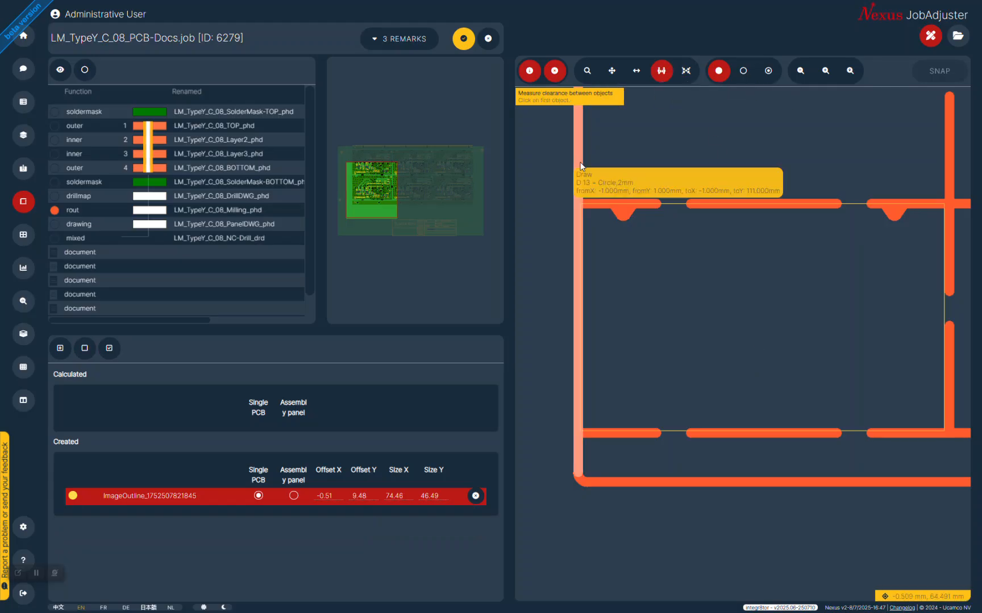
left_click(948, 154)
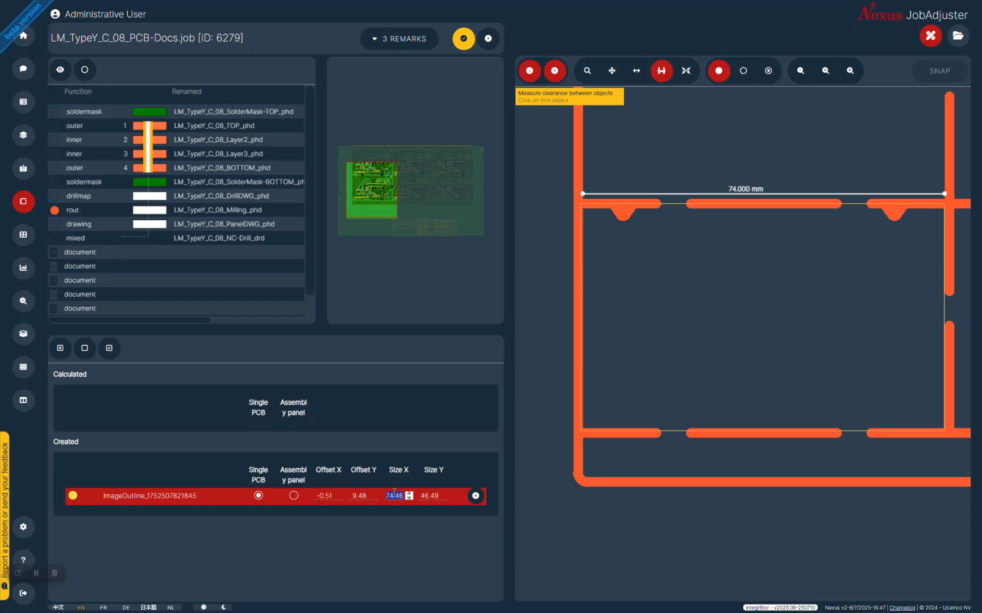
type("74")
key("Return")
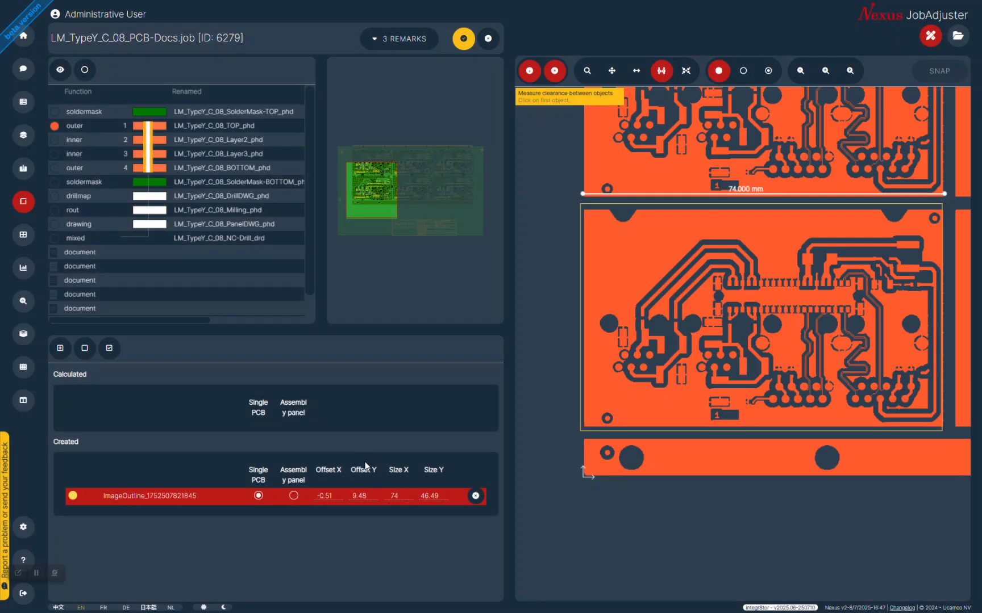
Overlay the LM_TypeY_C_08_Milling_phd rout layer on the top outer layer, and leave only the milling layer displayed.
left_click(54, 211)
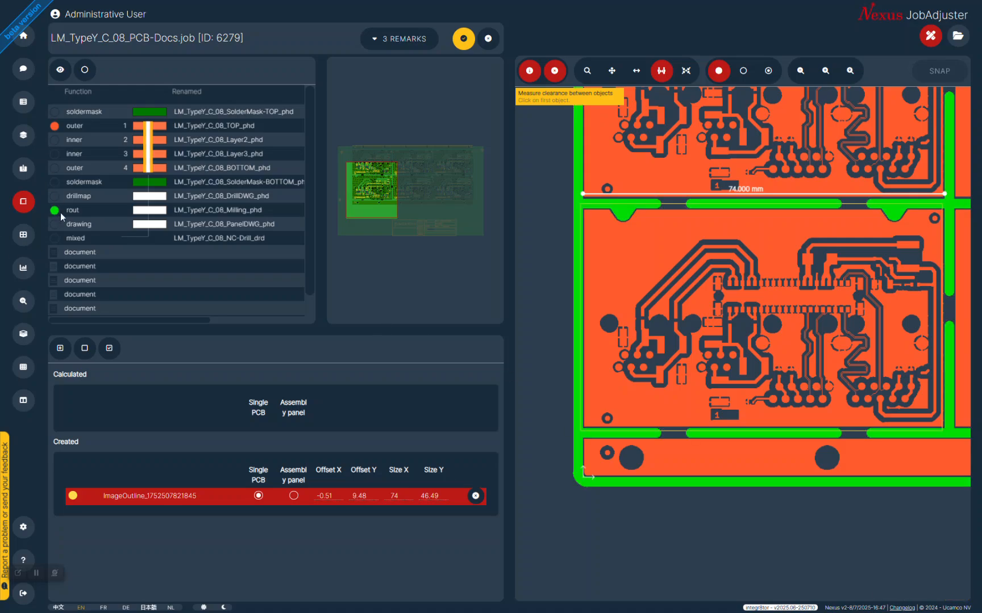
left_click(54, 210)
left_click(54, 125)
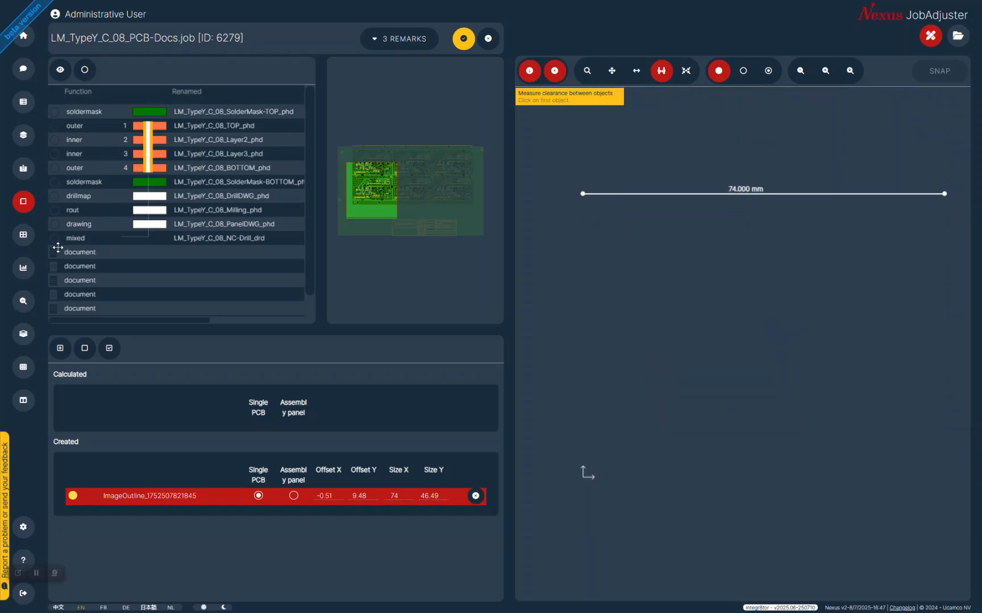
left_click(55, 210)
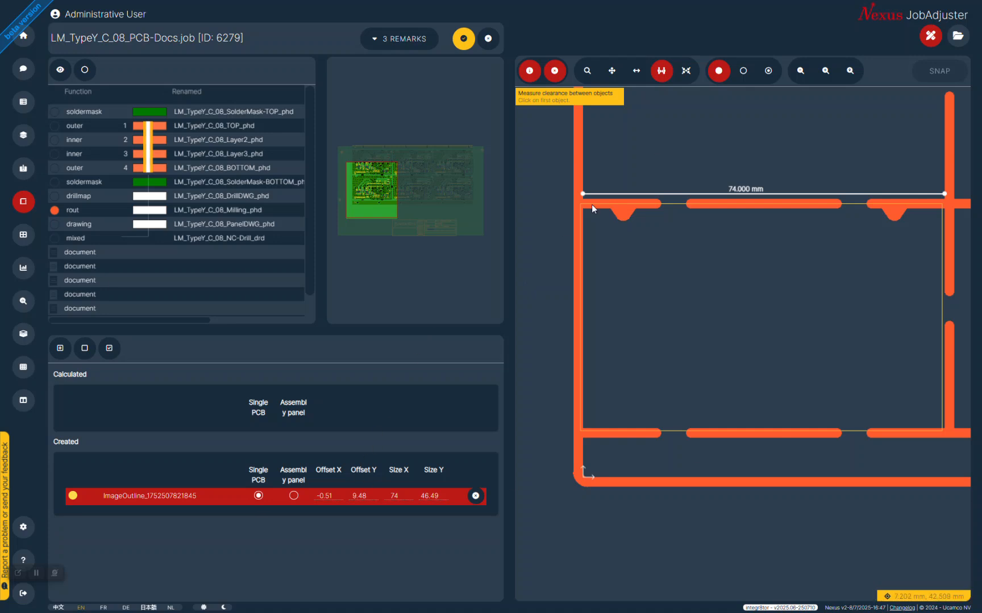
Measure the clearance between the horizontal milling slots above and below the board and set the outline's Size Y to 45 mm.
left_click(661, 71)
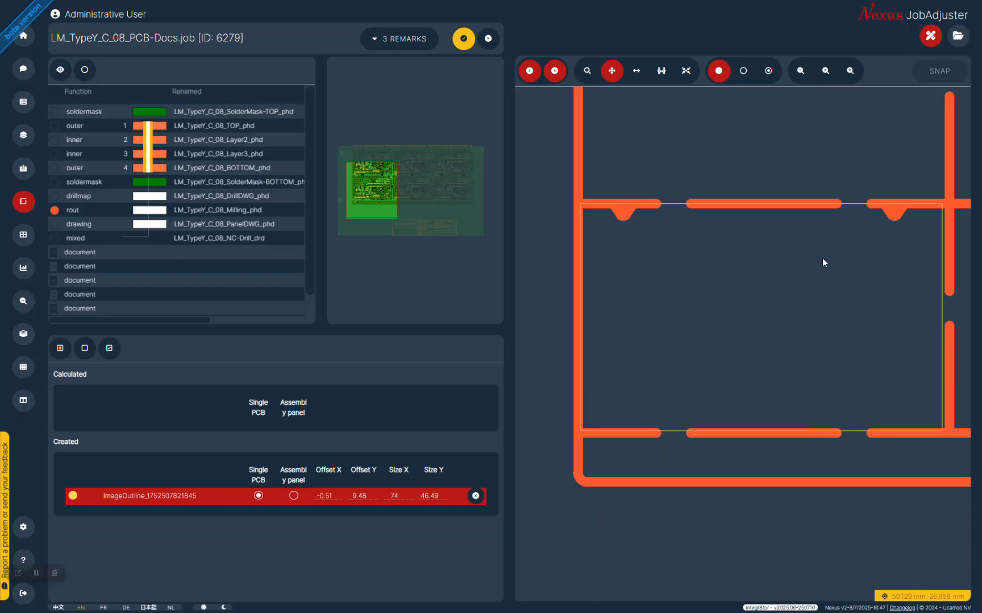
mouse_move(811, 205)
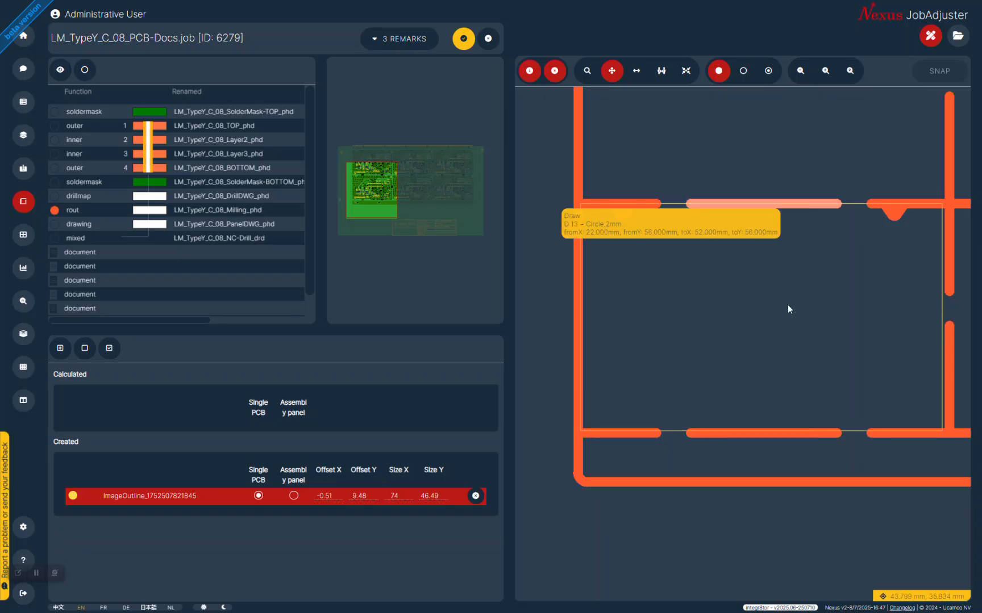
mouse_move(758, 434)
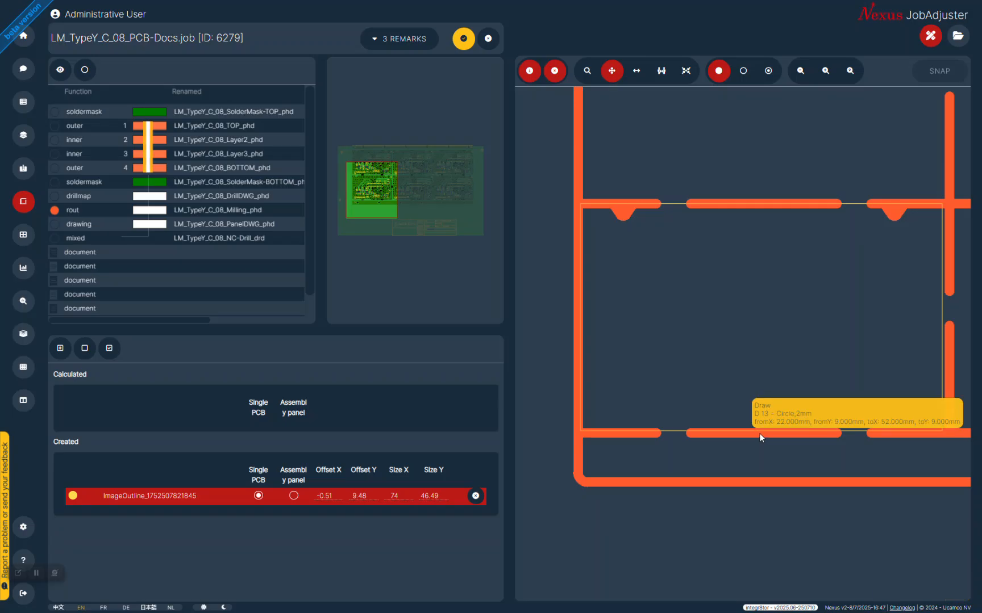
left_click(661, 70)
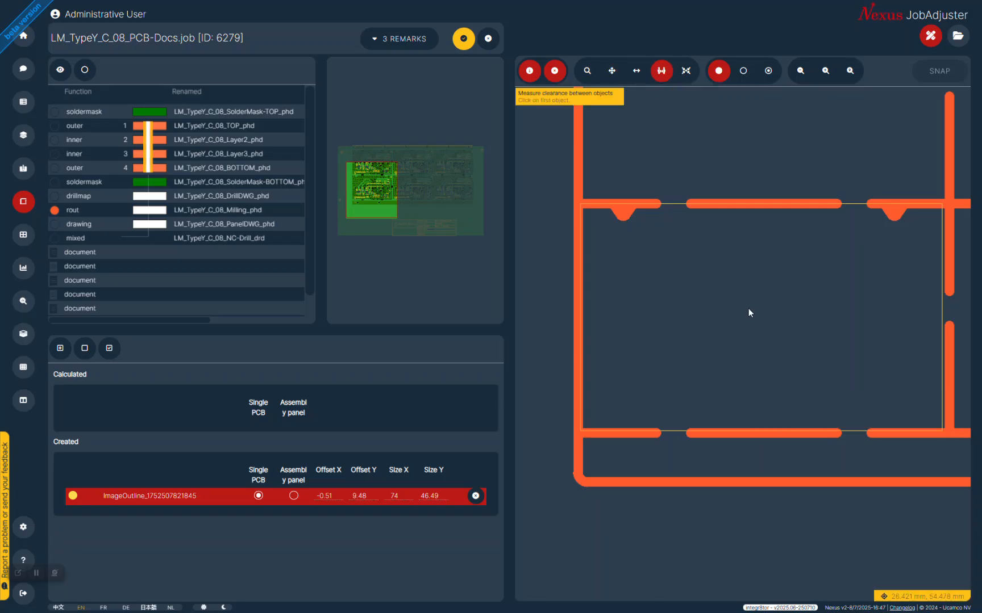
left_click(787, 433)
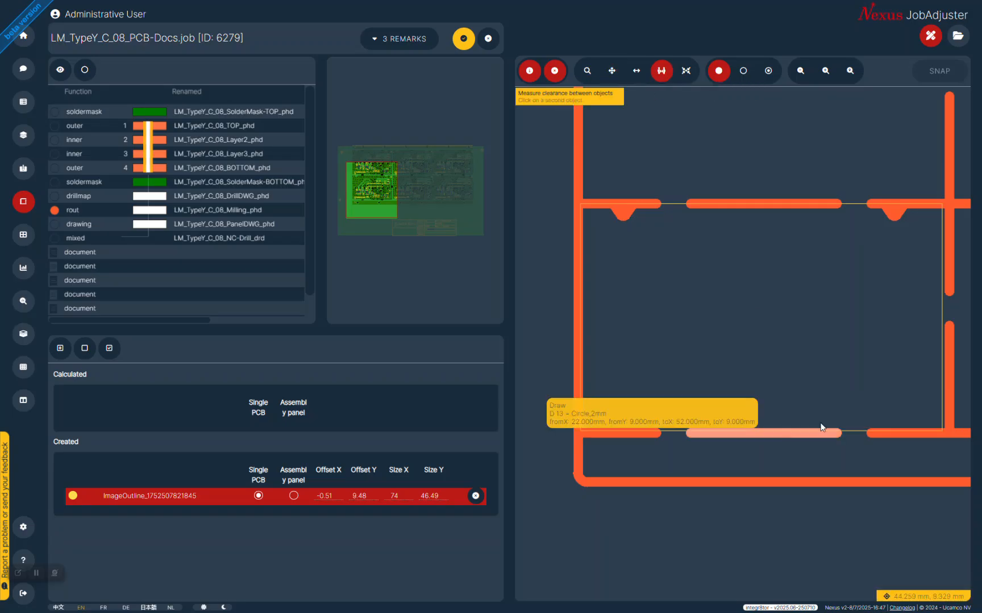
left_click(789, 207)
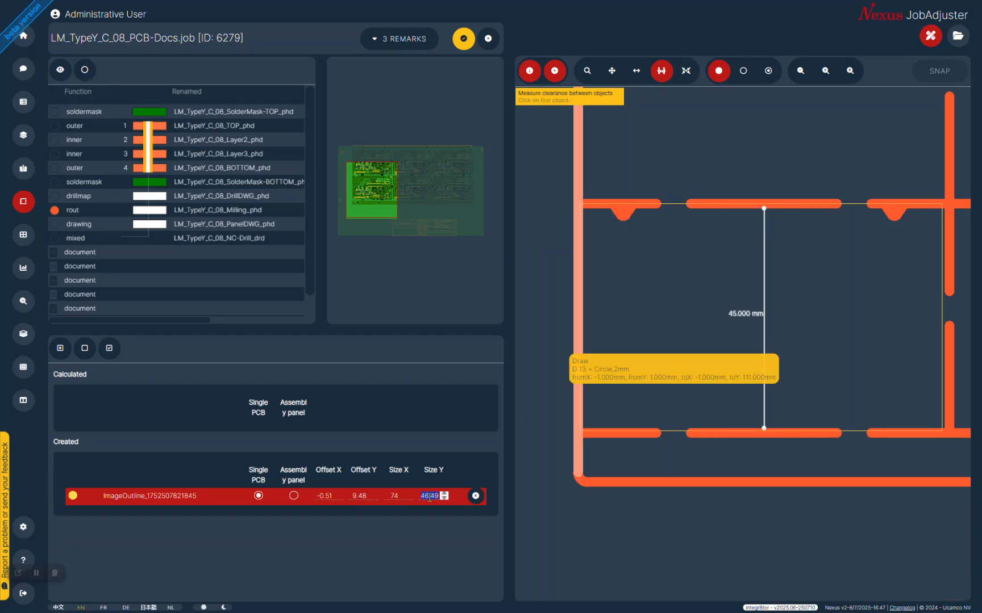
type("45")
key("Return")
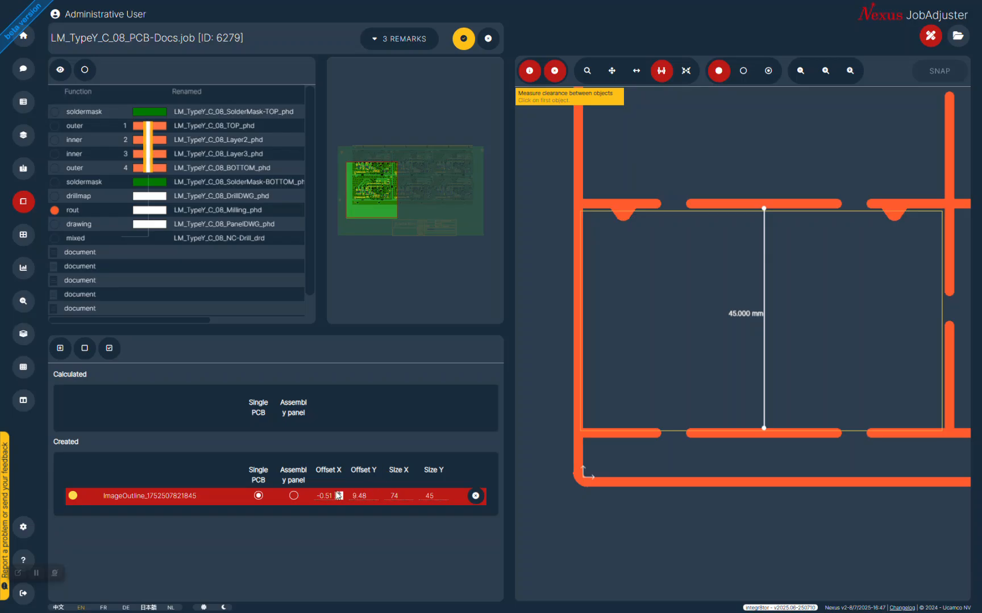
Set the single-PCB outline's Offset X to 0 mm.
double_click(330, 496)
type("0")
key("Return")
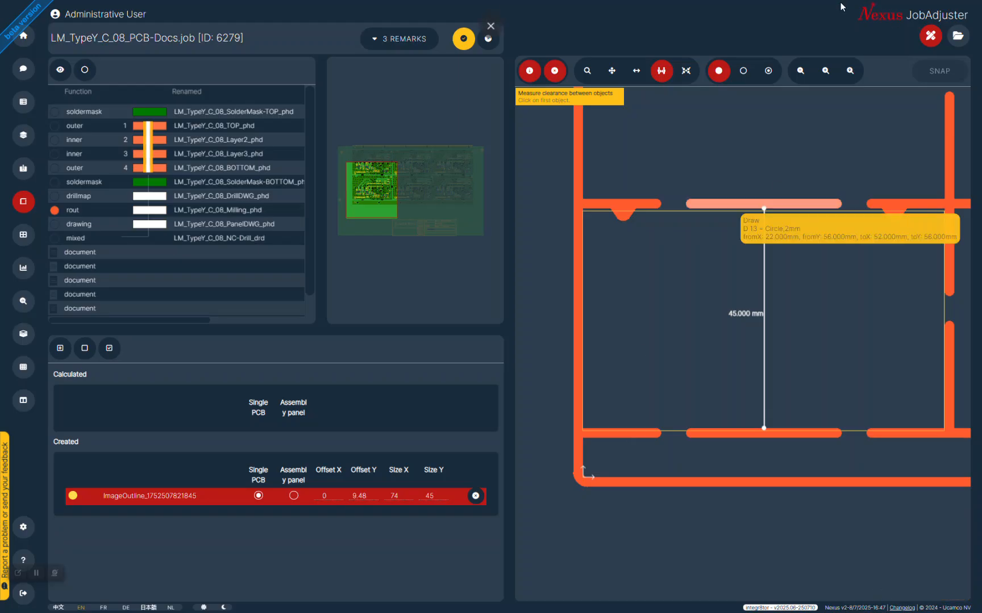
Measure the clearance from the panel's lower milling path to the board's lower slot and set the outline's Offset Y to 10 mm.
left_click(729, 480)
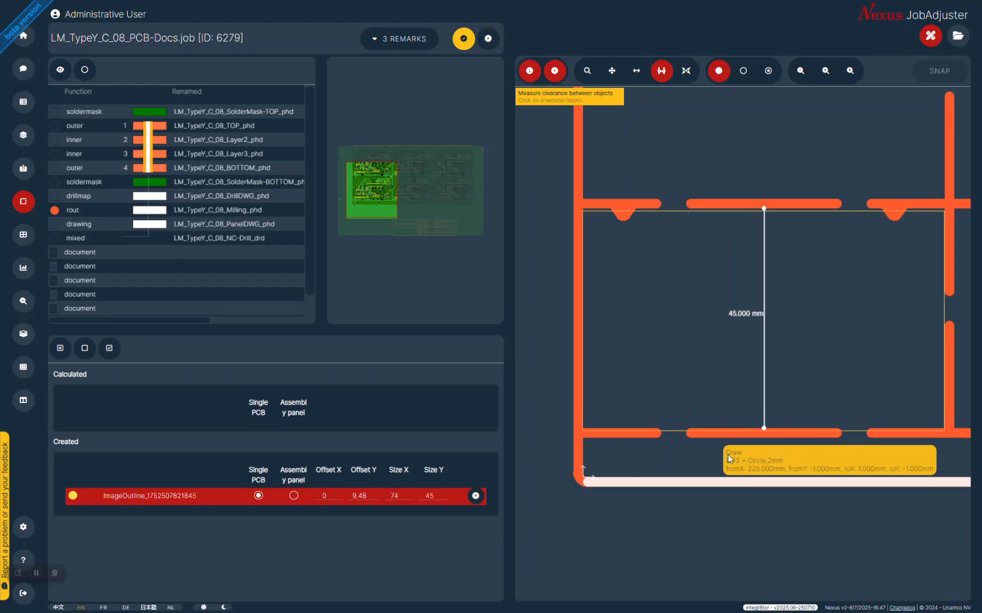
left_click(725, 437)
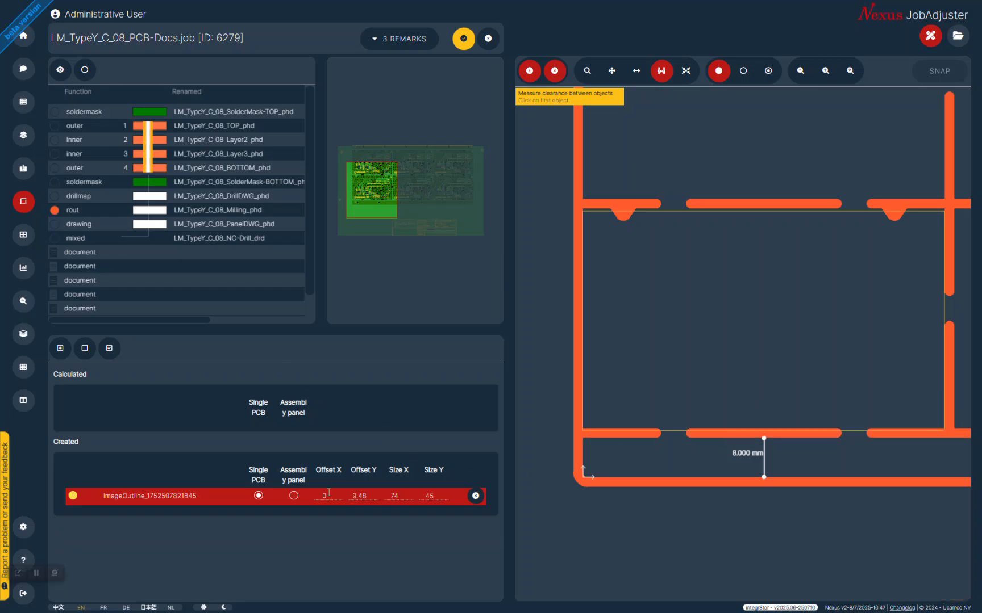
double_click(357, 494)
key("BackSpace")
key("Return")
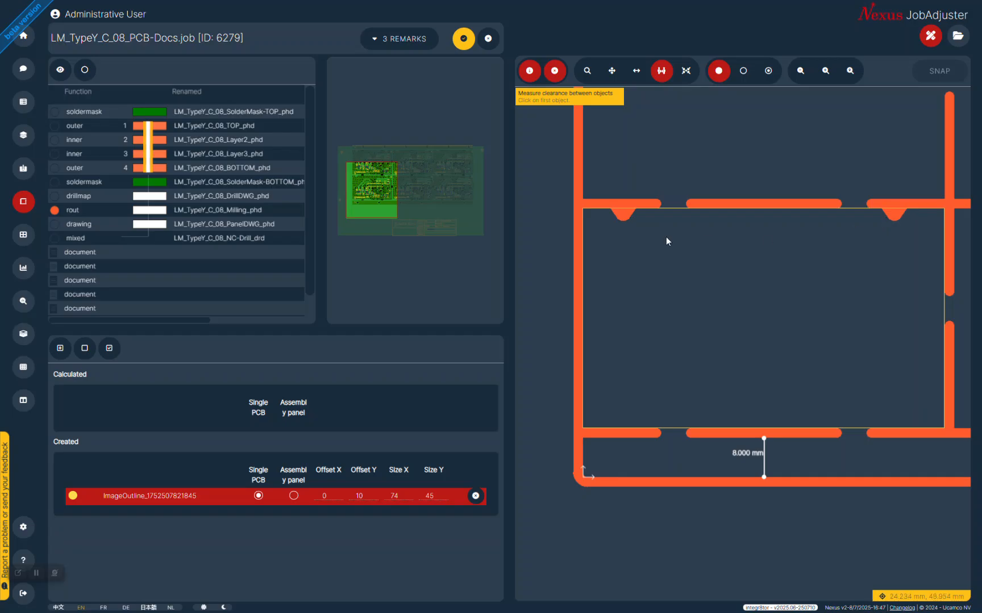
Save the job with its new outline for reprocessing and select the Quick job outline entry in the job list.
mouse_move(621, 204)
left_click(462, 40)
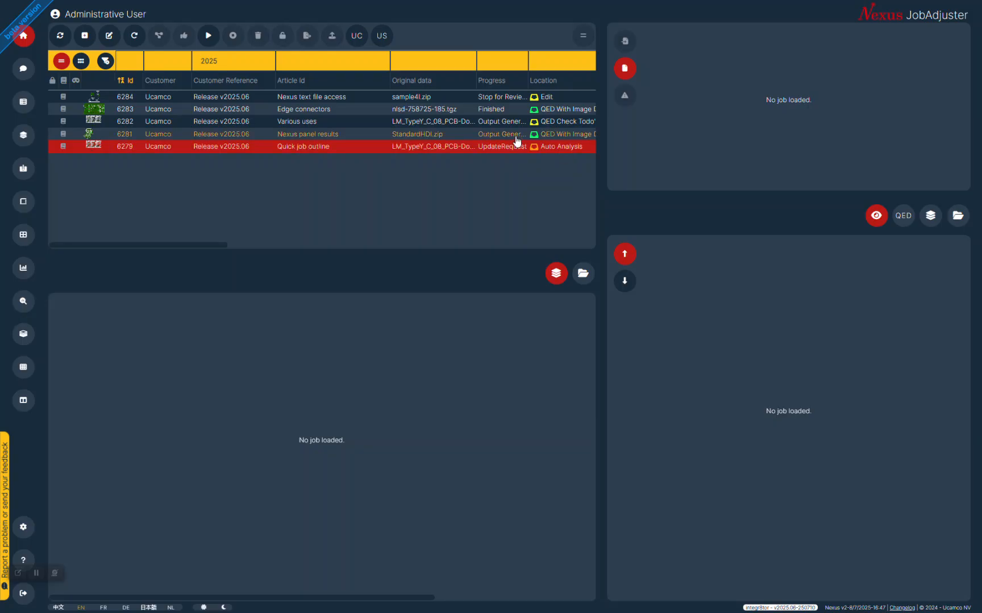
left_click(512, 136)
left_click(509, 148)
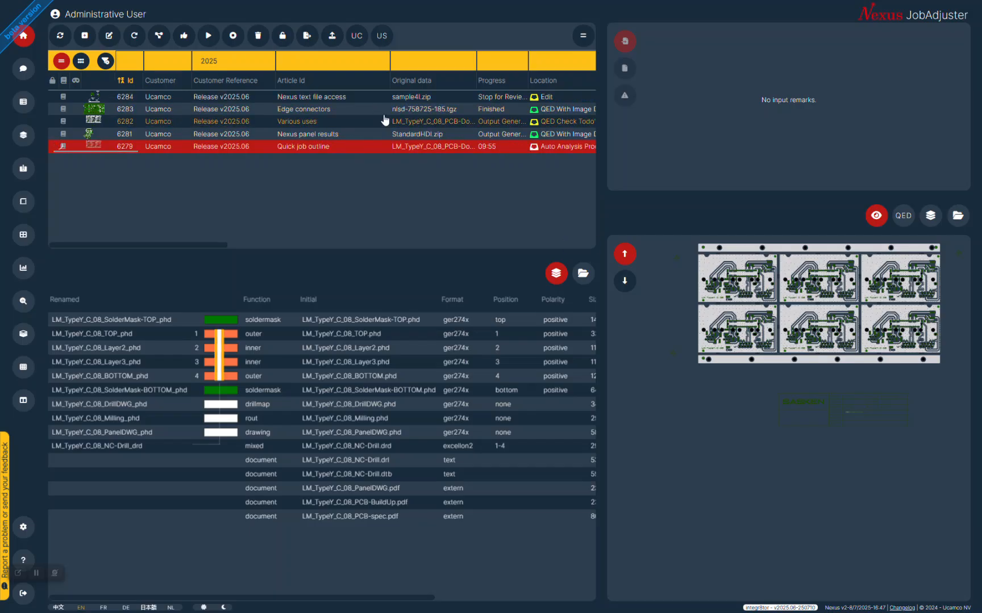
Open the Various uses job and display its LM_TypeY_C_08_TOP_phd outer layer.
left_click(128, 125)
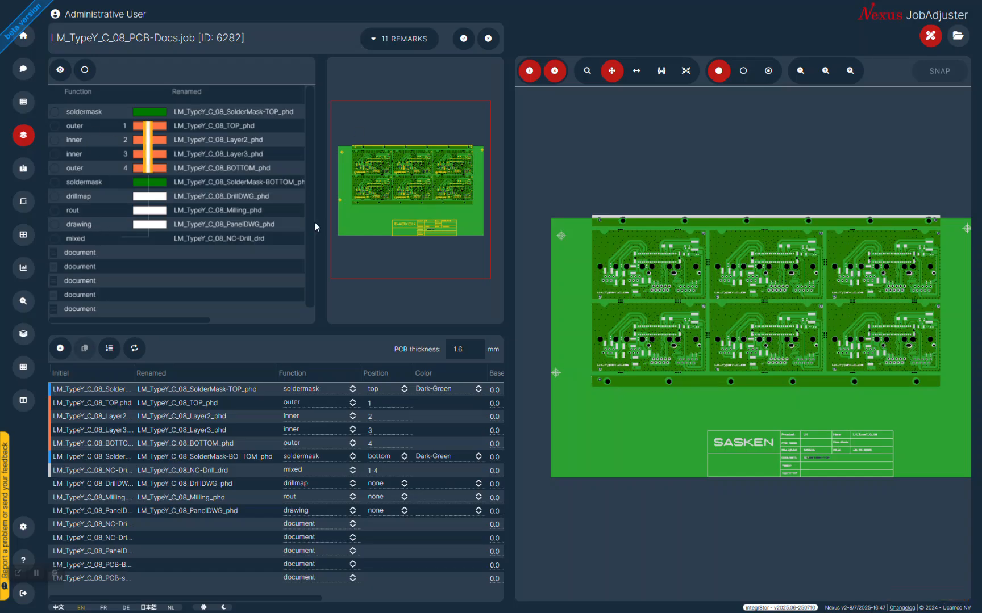
left_click(54, 126)
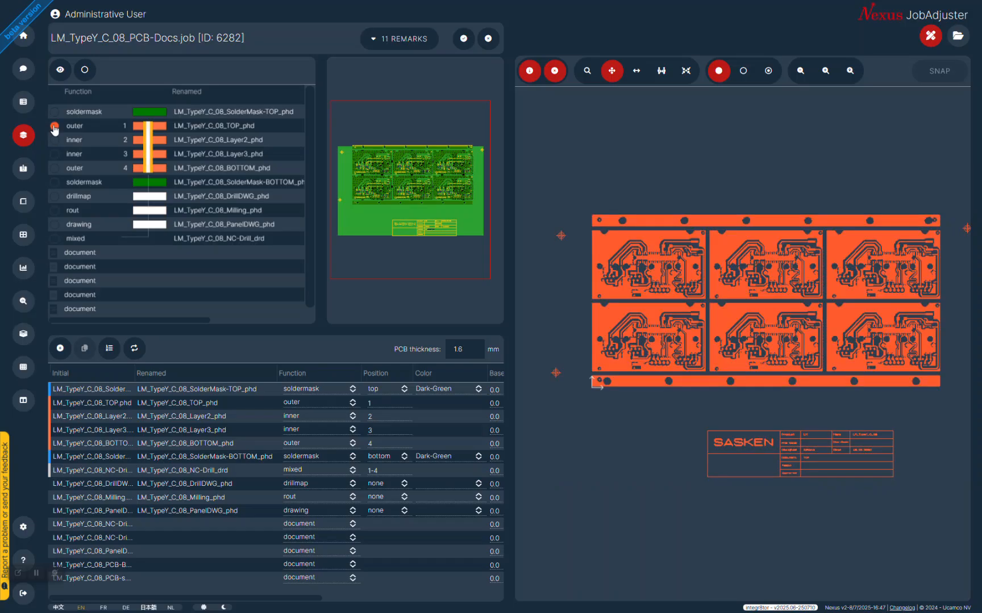
left_click(55, 127)
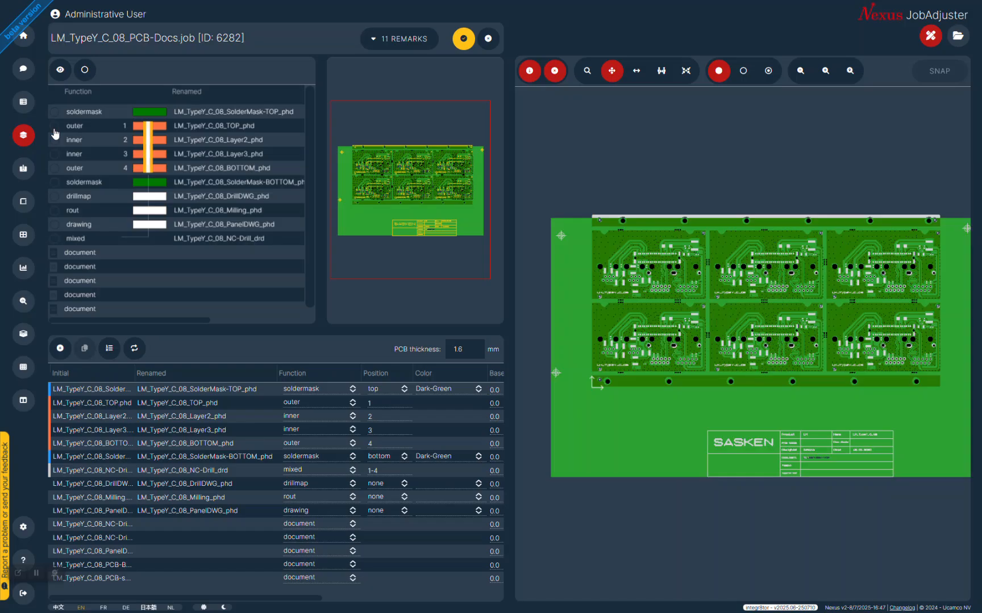
left_click(54, 126)
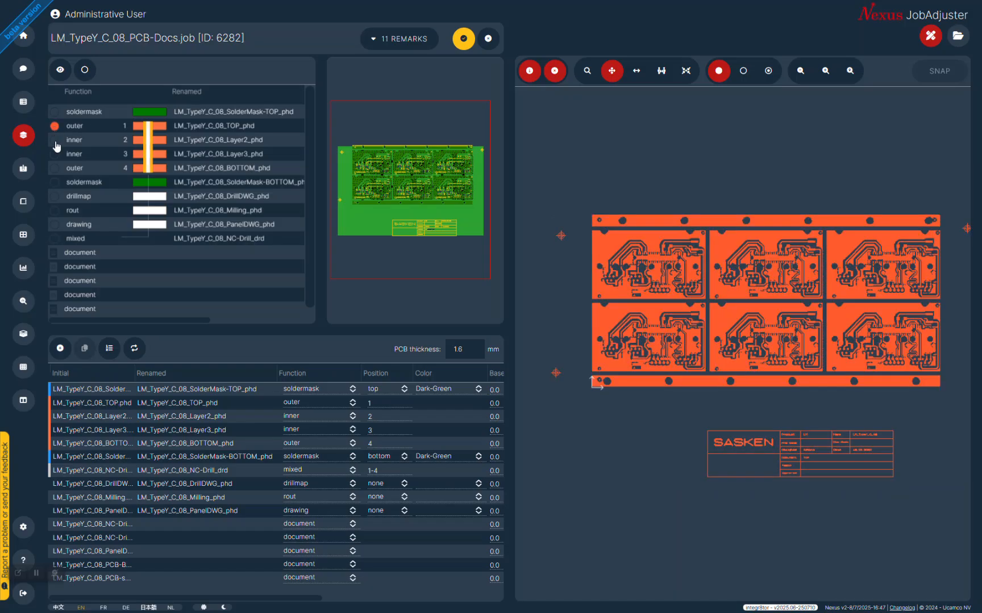
Overlay the Layer2, Layer3, BOTTOM and bottom soldermask layers in the viewer, and hide all displayed layers at once.
left_click(55, 141)
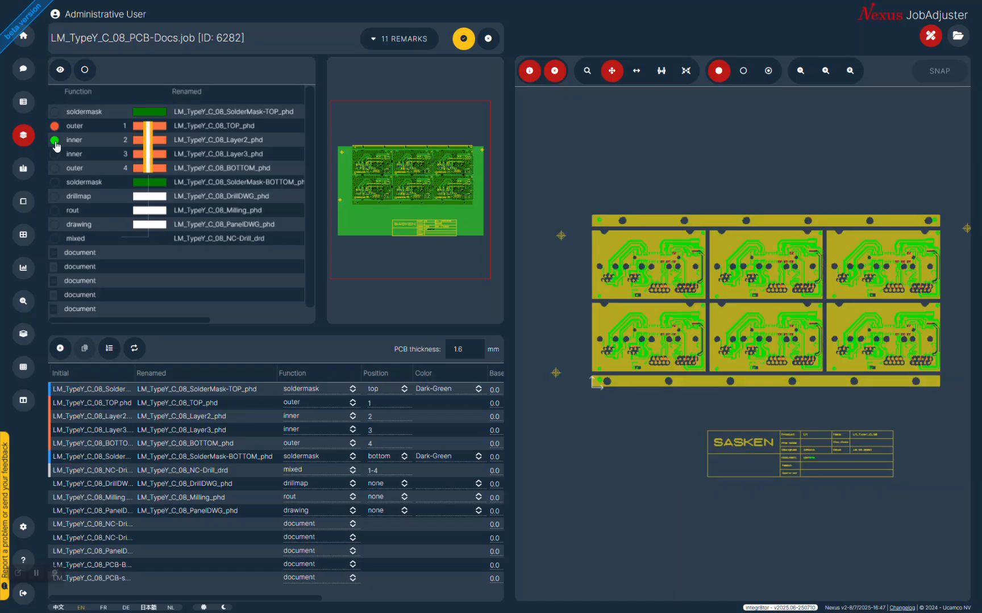
left_click(55, 154)
left_click(55, 168)
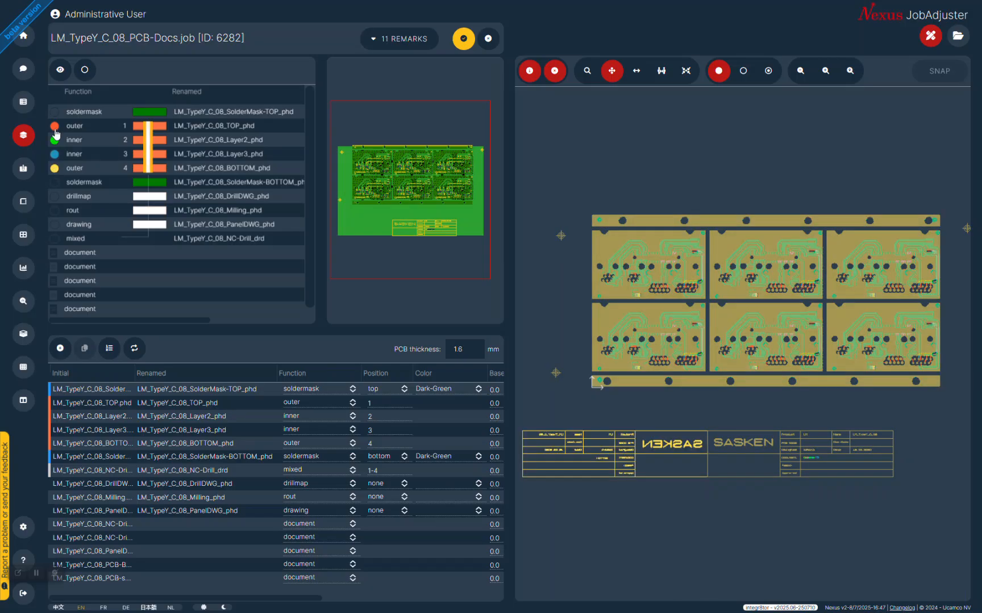
left_click(54, 183)
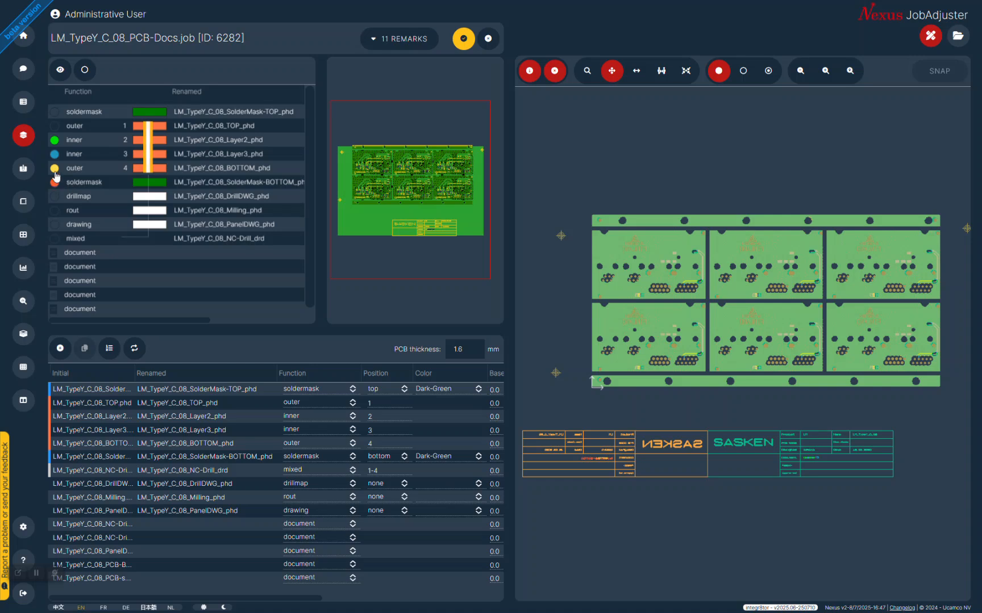
left_click(84, 70)
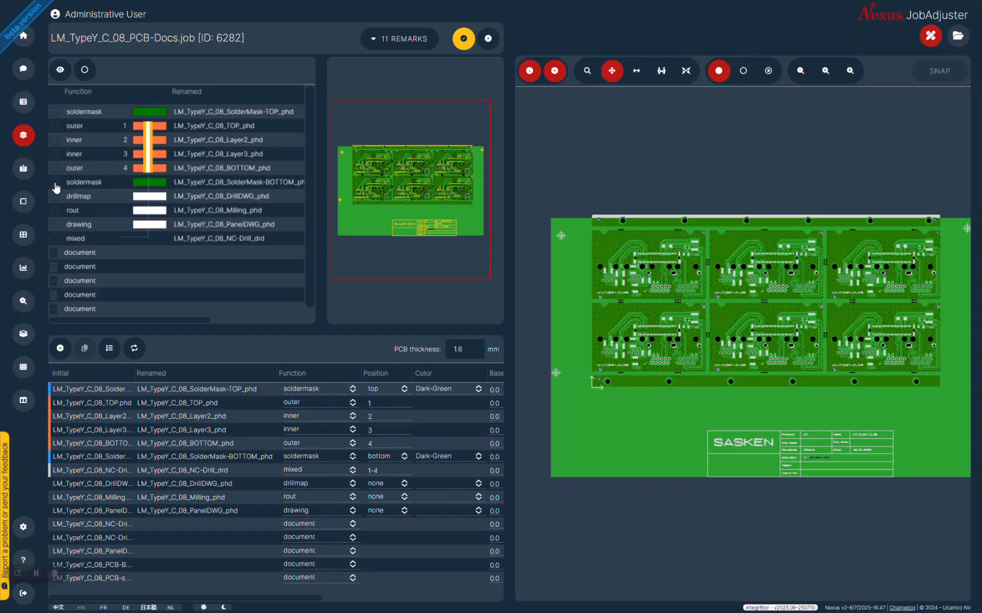
Display the bottom soldermask layer, adding the BOTTOM outer layer in yellow and the Layer3 inner layer in blue.
left_click(54, 183)
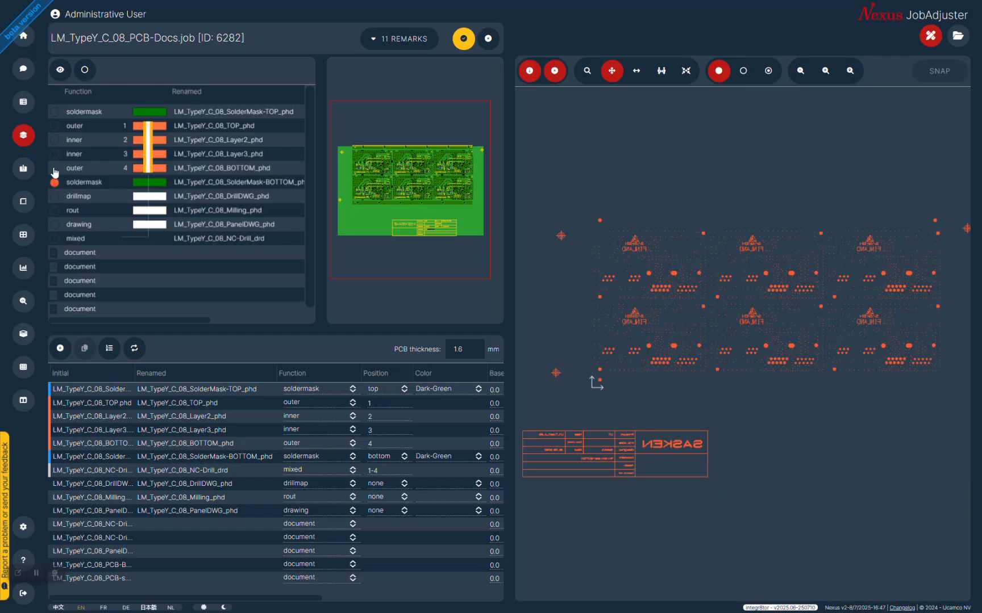
left_click(55, 172)
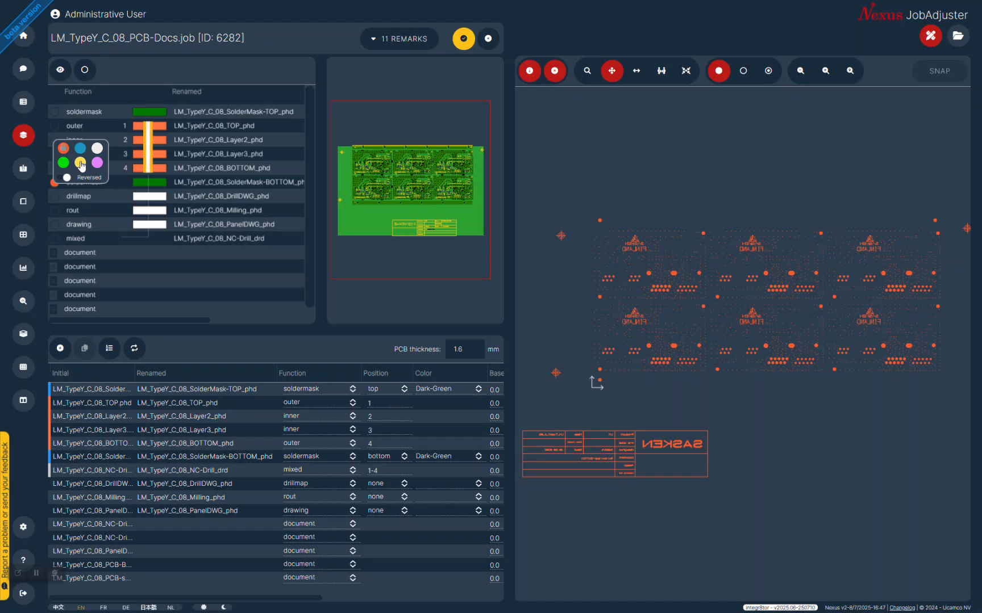
left_click(80, 163)
left_click(55, 155)
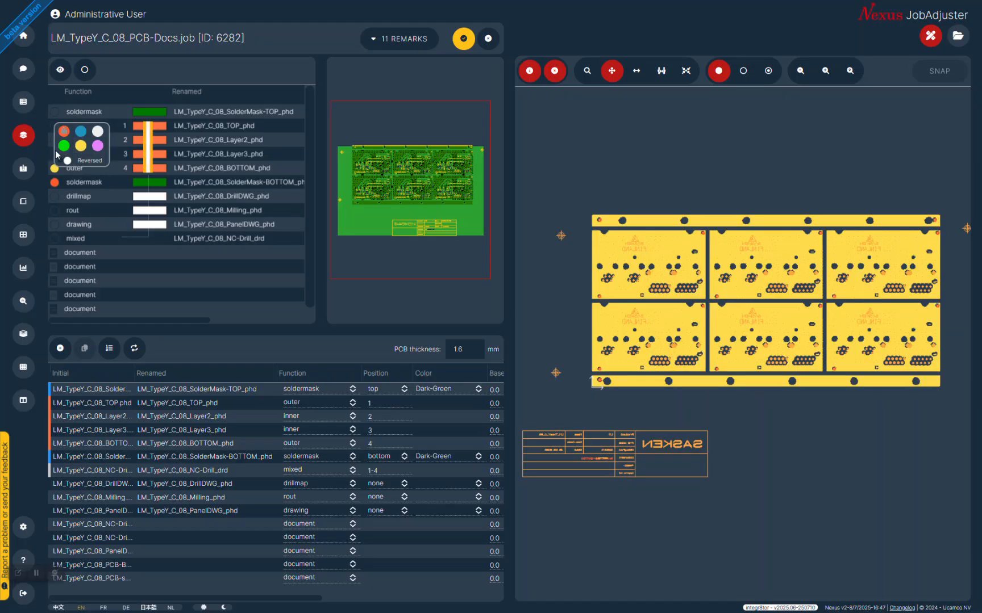
left_click(82, 132)
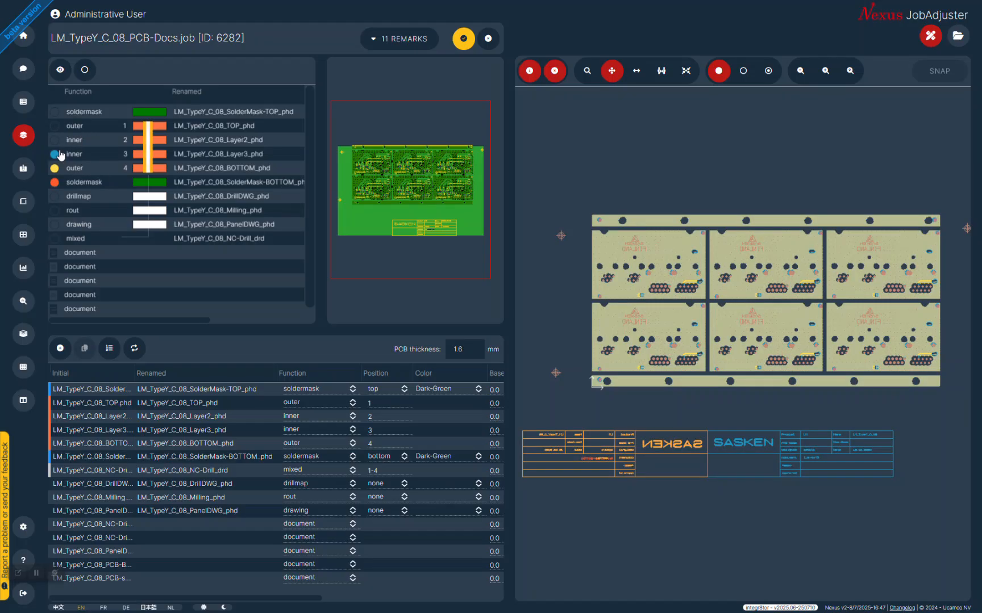
Clear the displayed layers and show only the LM_TypeY_C_08_BOTTOM_phd outer layer.
left_click_drag(54, 157, 56, 160)
left_click(55, 169)
left_click(55, 167)
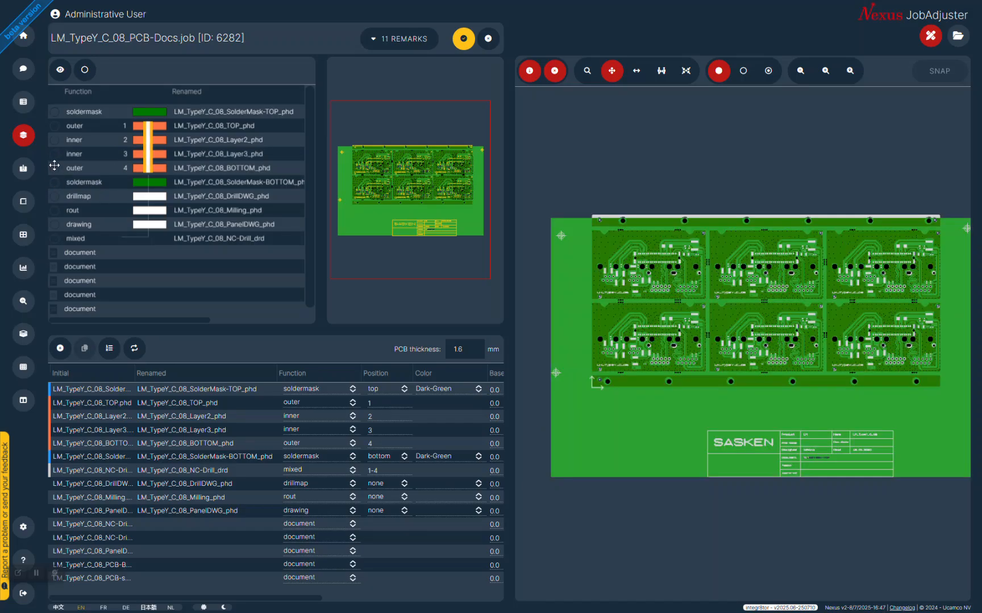
left_click(54, 168)
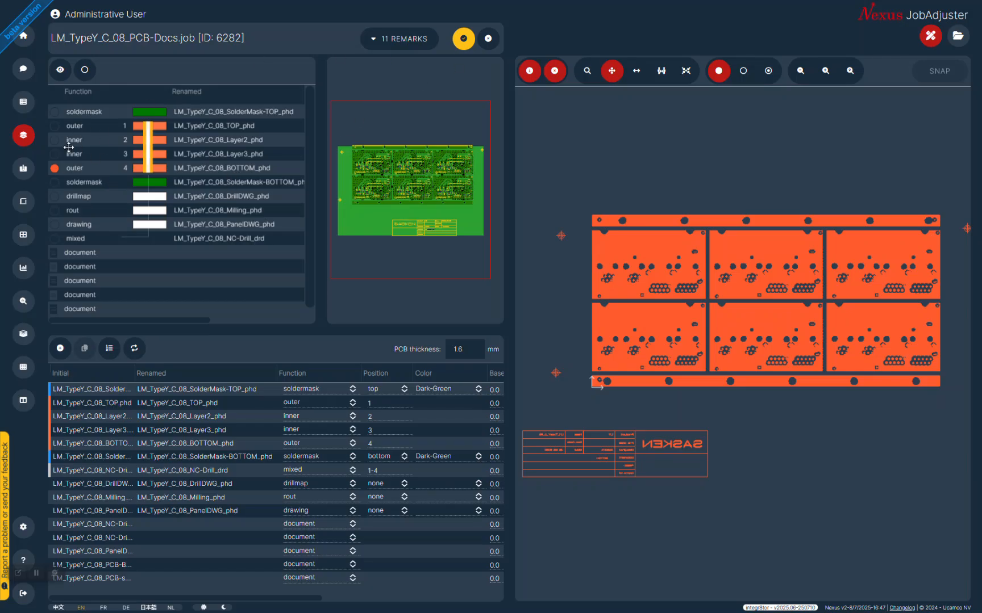
Close the Various uses job and discard its unsaved changes.
left_click(488, 40)
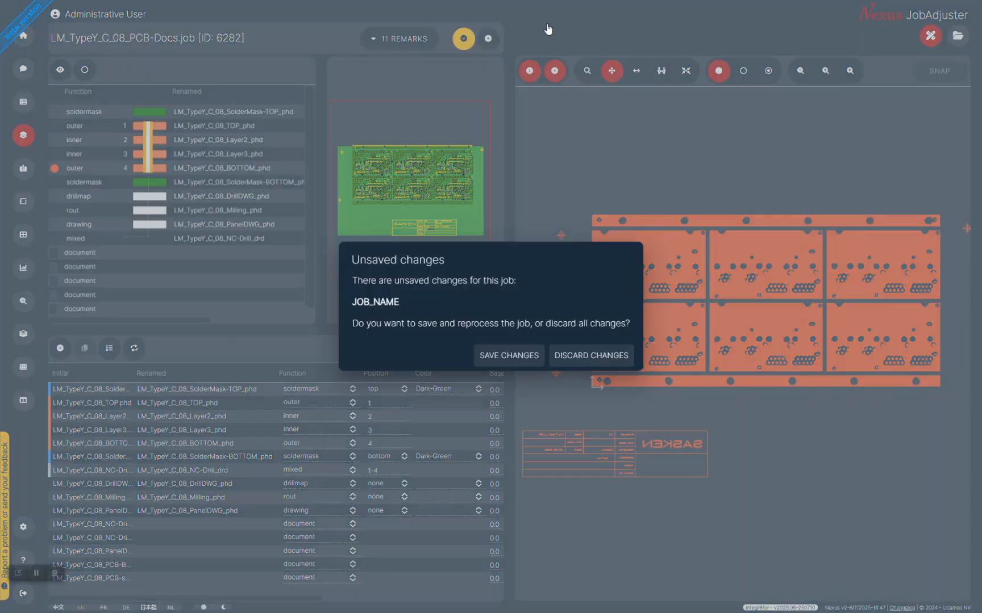
left_click(616, 356)
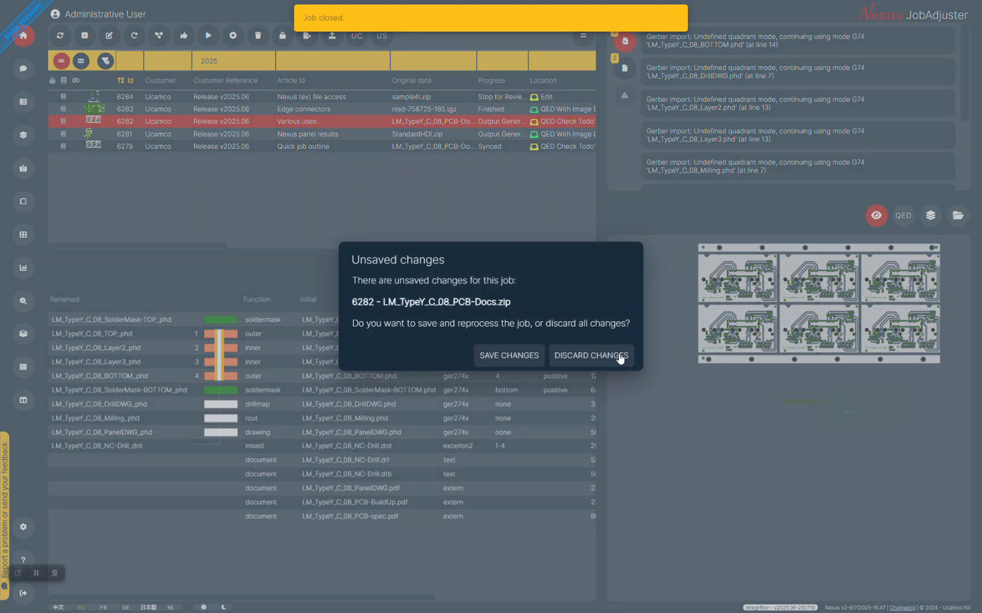
left_click(617, 356)
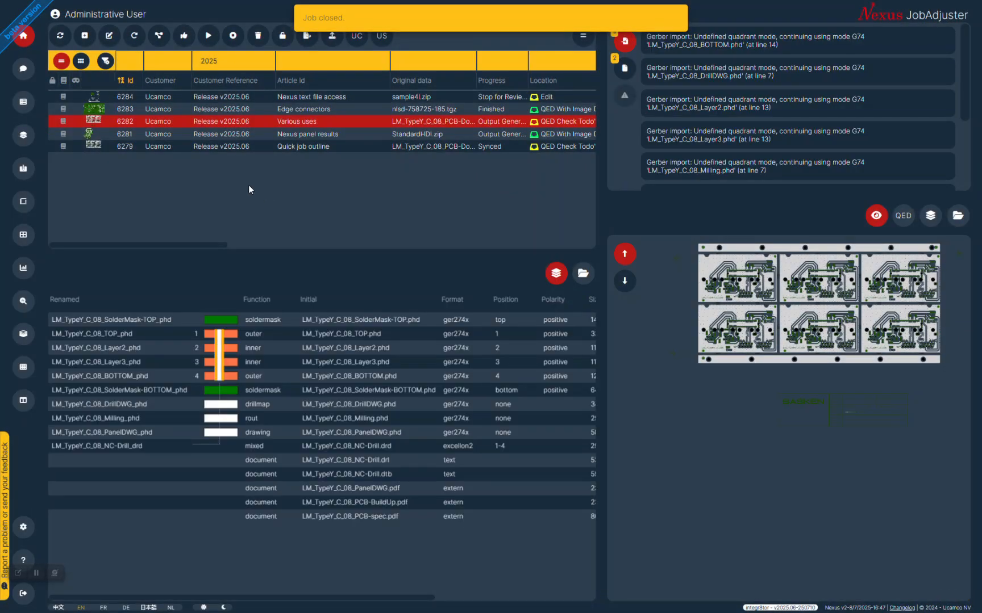
Look through the Quick job outline, Nexus panel results and Various uses jobs in the job list.
left_click(303, 149)
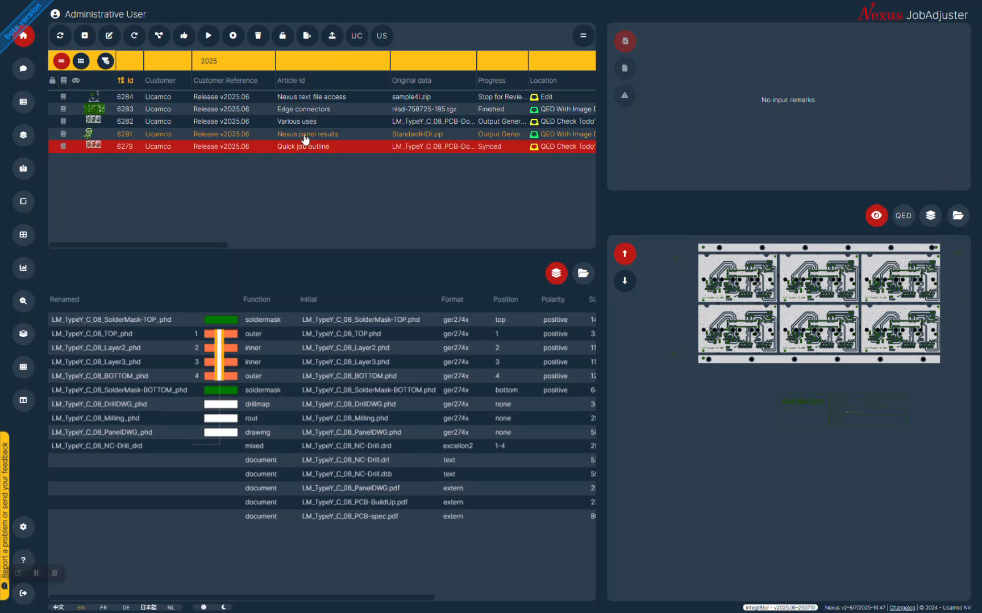
left_click(305, 136)
left_click(304, 123)
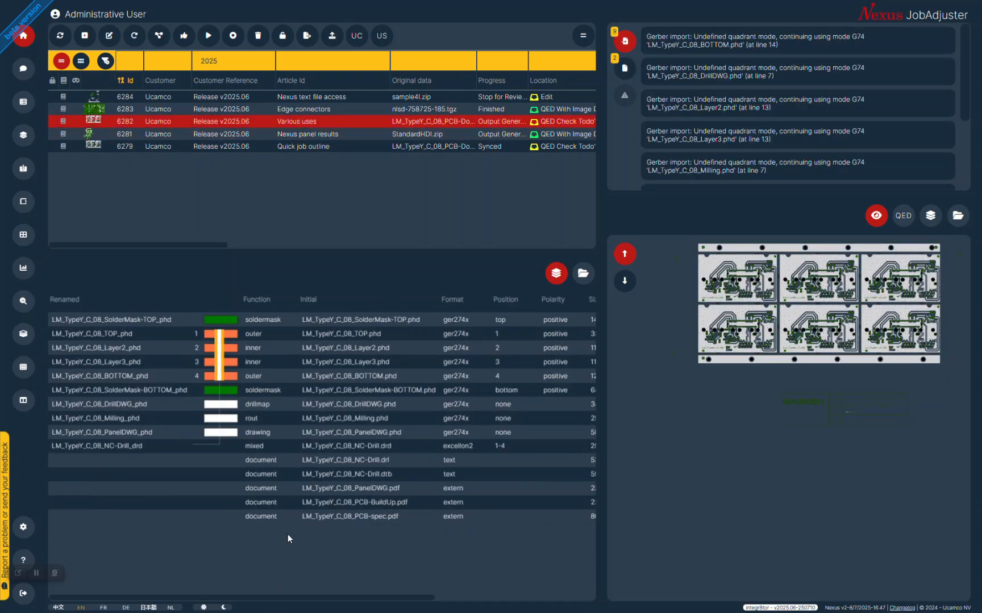
Switch to the presentation slide show and advance past the quick job outline creation slide.
key("alt+Tab")
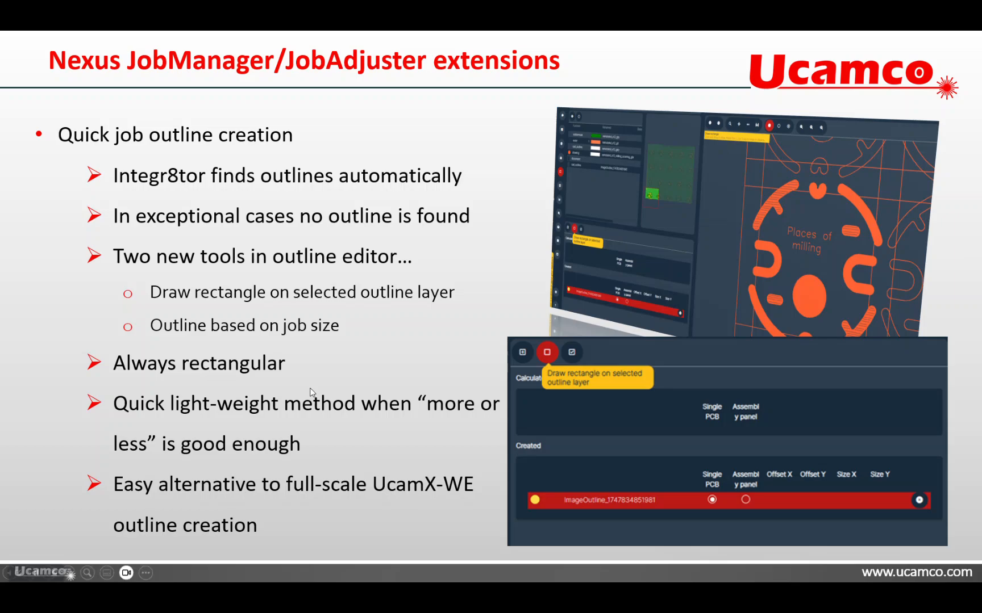
key("Right")
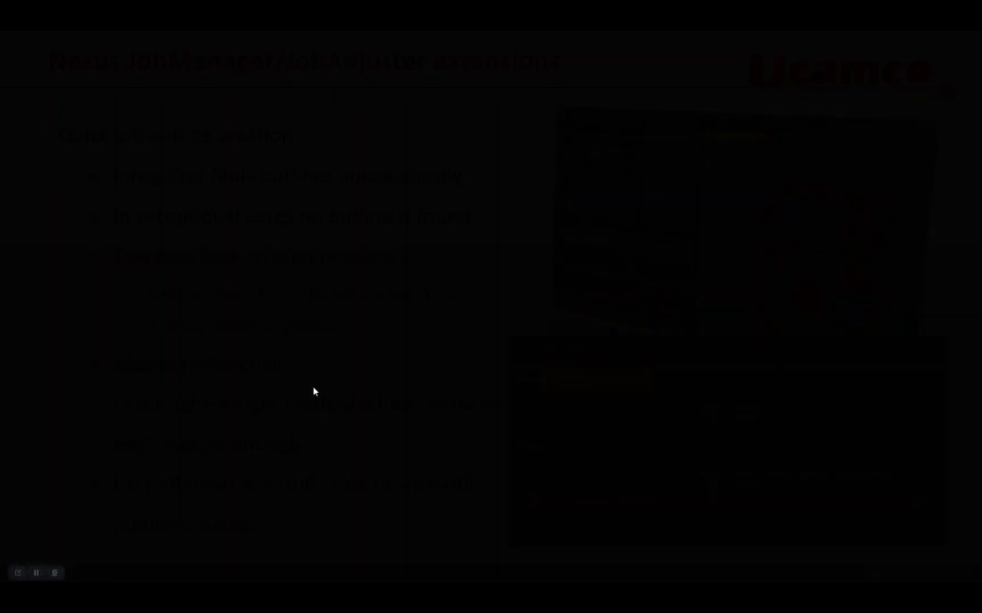